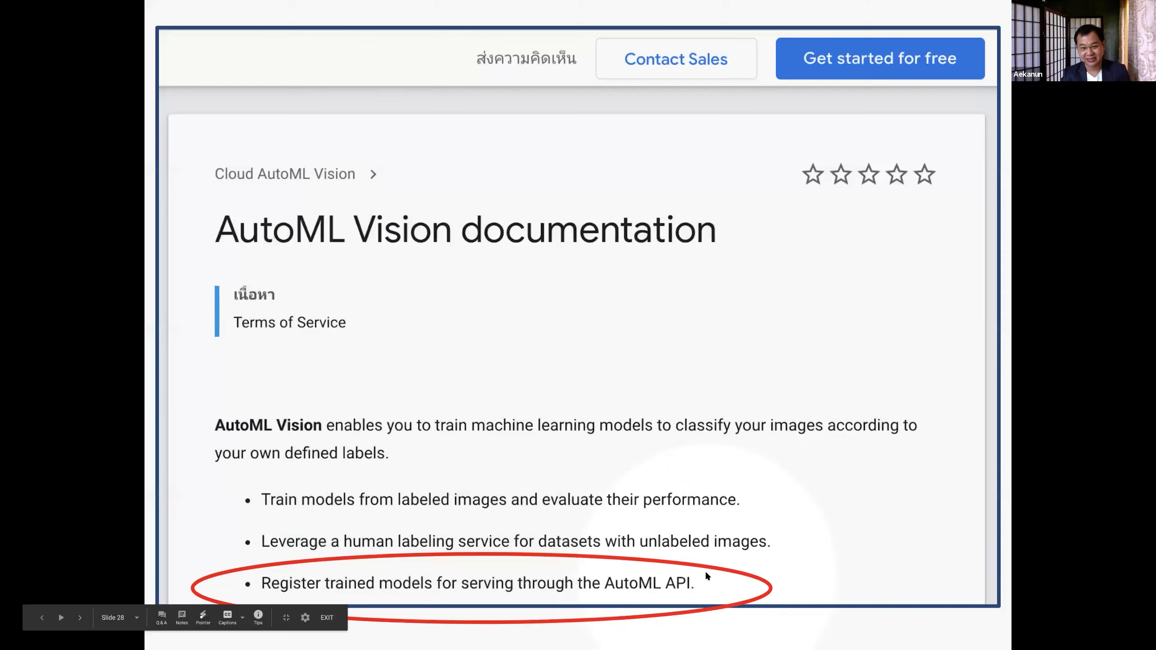
# Look through the slides on importing and labelling images, and end the slideshow on the Import slide
pyautogui.press('Right')
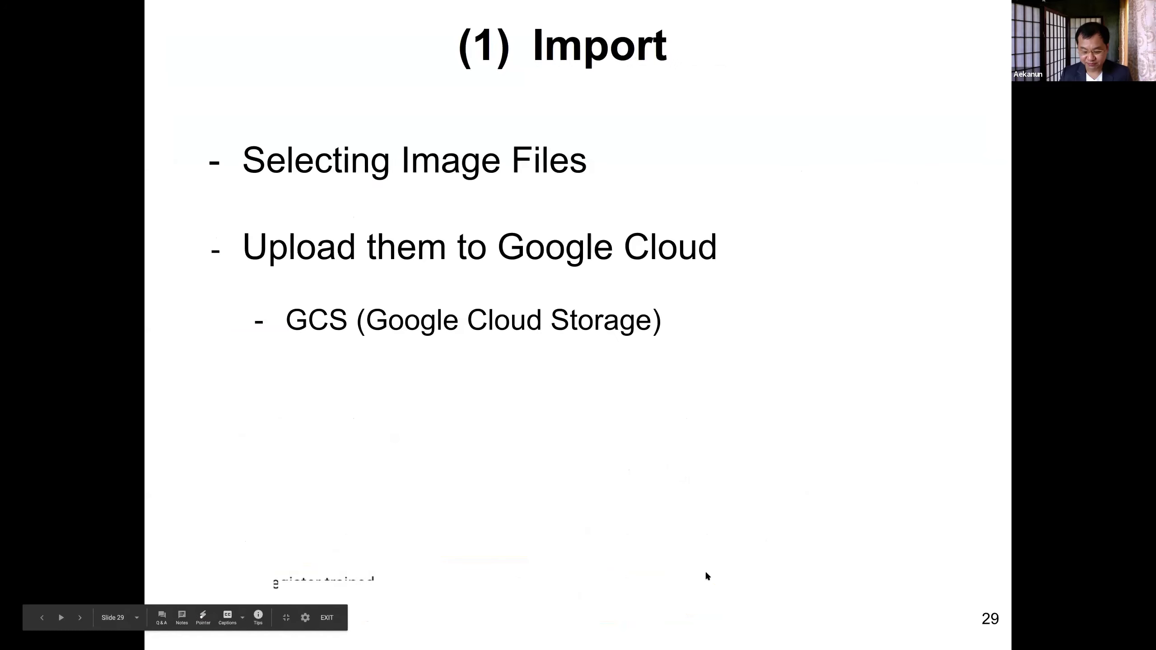
pyautogui.press('Left')
pyautogui.press('Left')
pyautogui.press('Left')
pyautogui.press('Right')
pyautogui.press('Right')
pyautogui.press('Right')
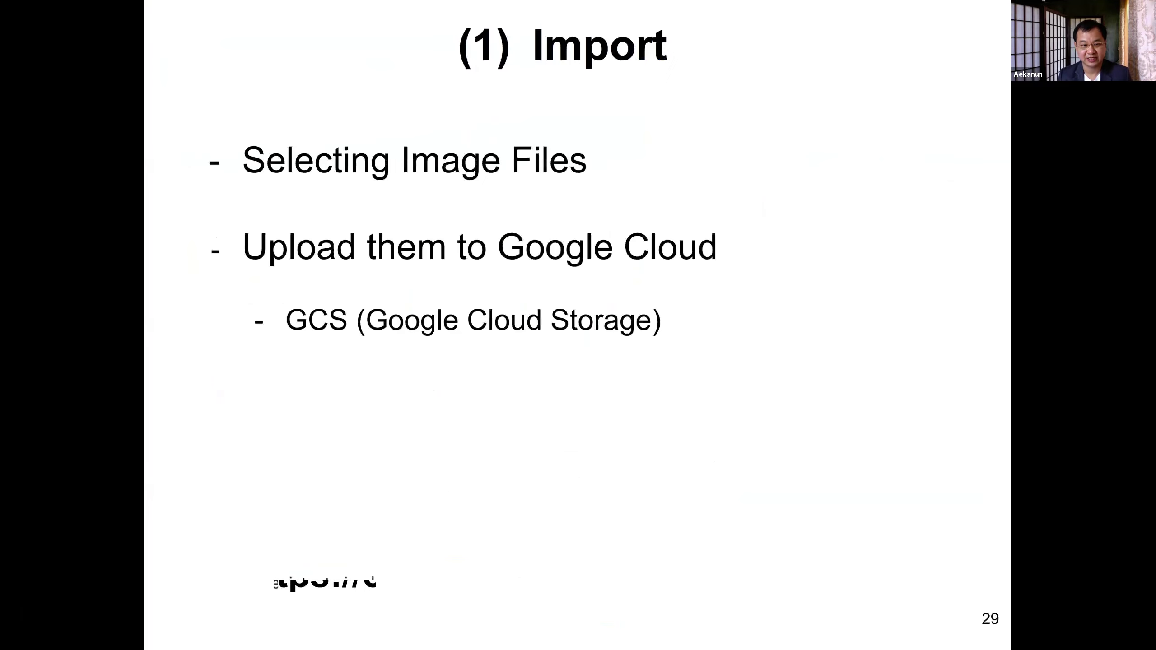
pyautogui.press('Right')
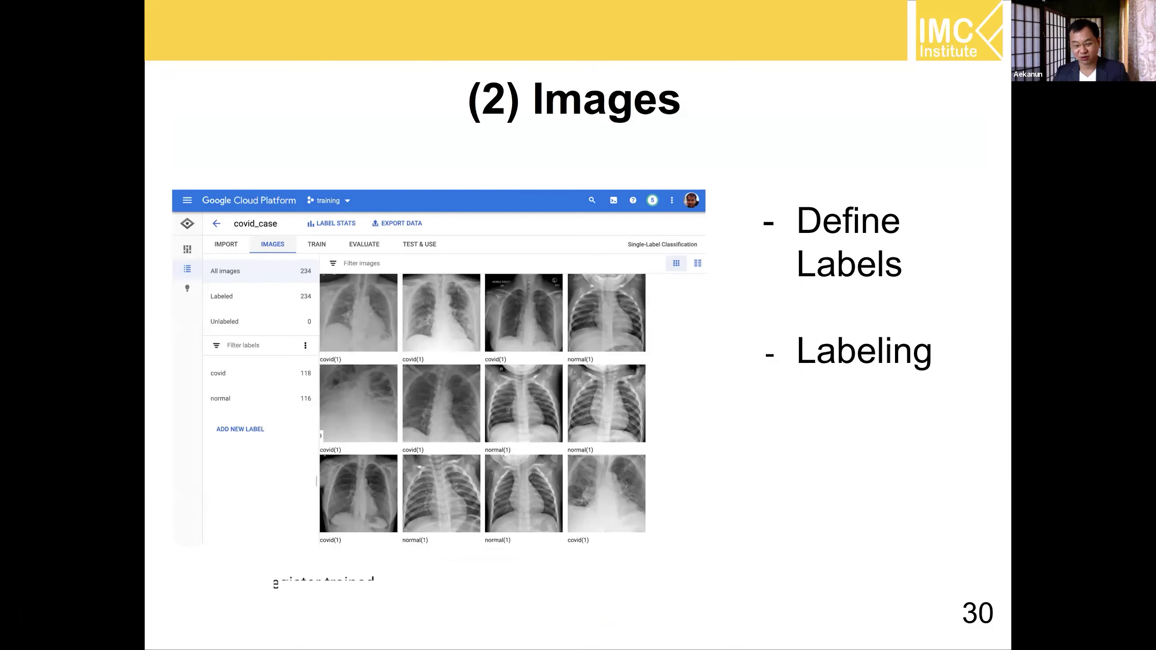
pyautogui.press('Left')
pyautogui.press('Escape')
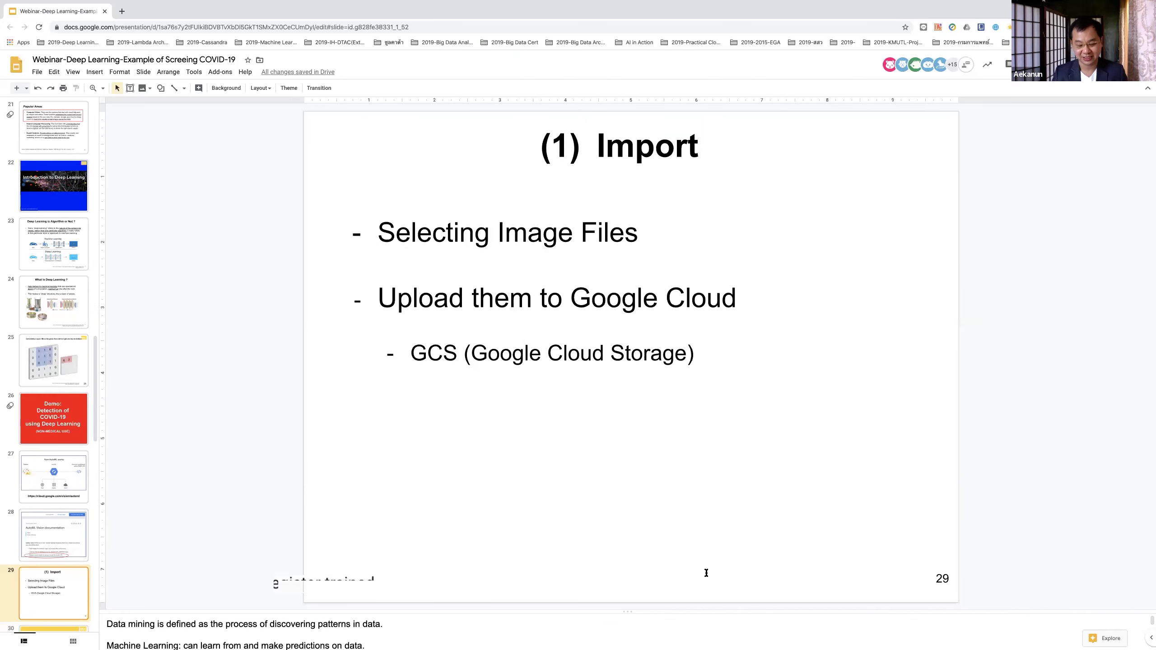
# Switch to Google Cloud Vision and create a single-label classification dataset named show in the DemoCOVID-19 project
pyautogui.press('super+grave')
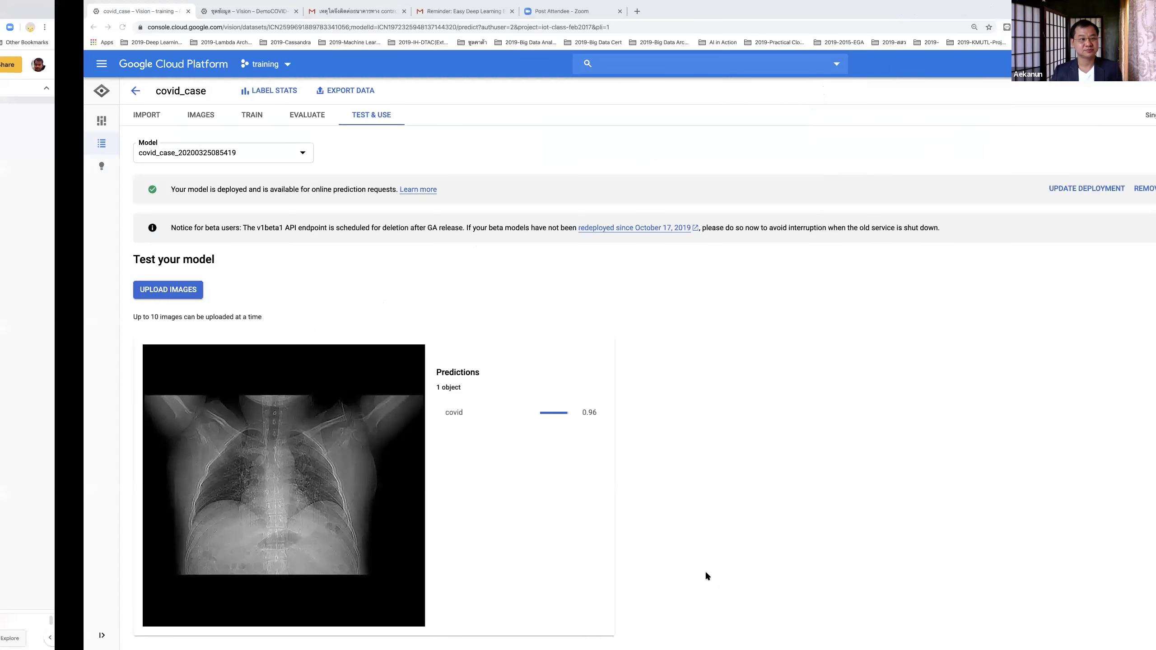
pyautogui.hotkey('ctrl', 'alt', 'Return')
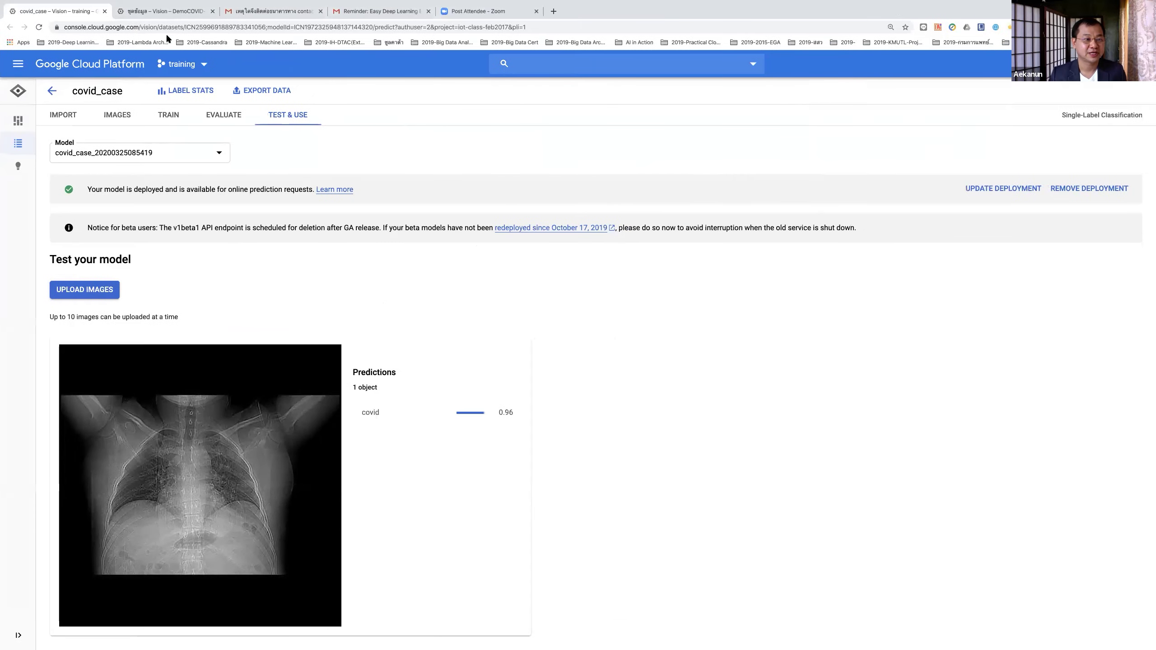
pyautogui.hotkey('ctrl', 'Tab')
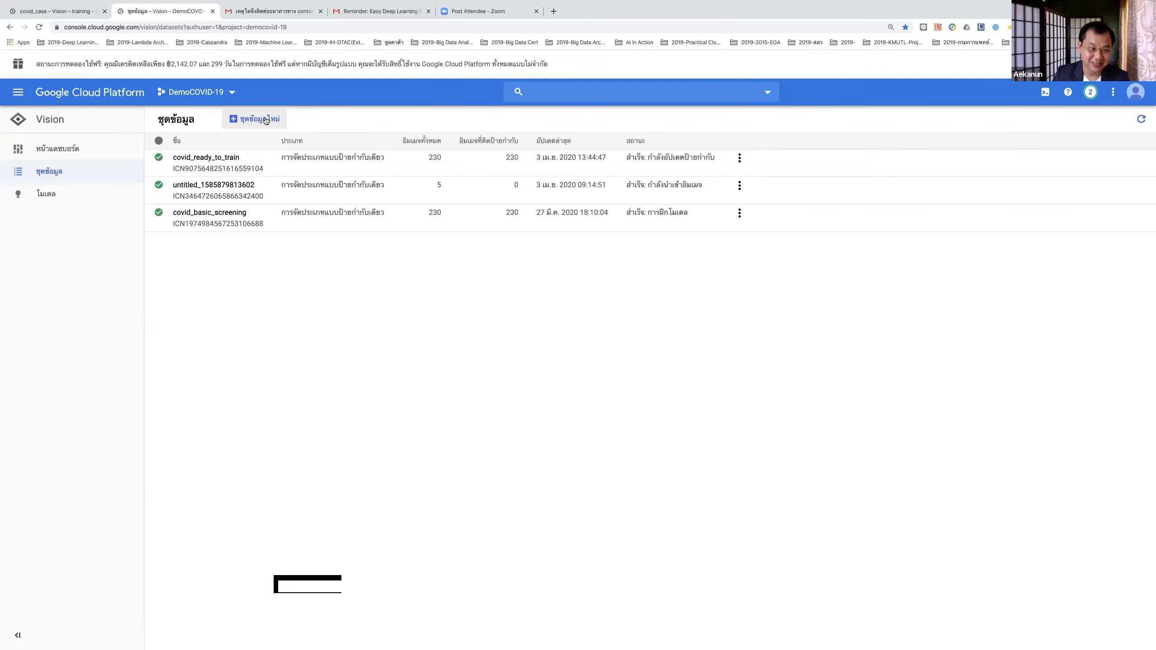
pyautogui.click(266, 120)
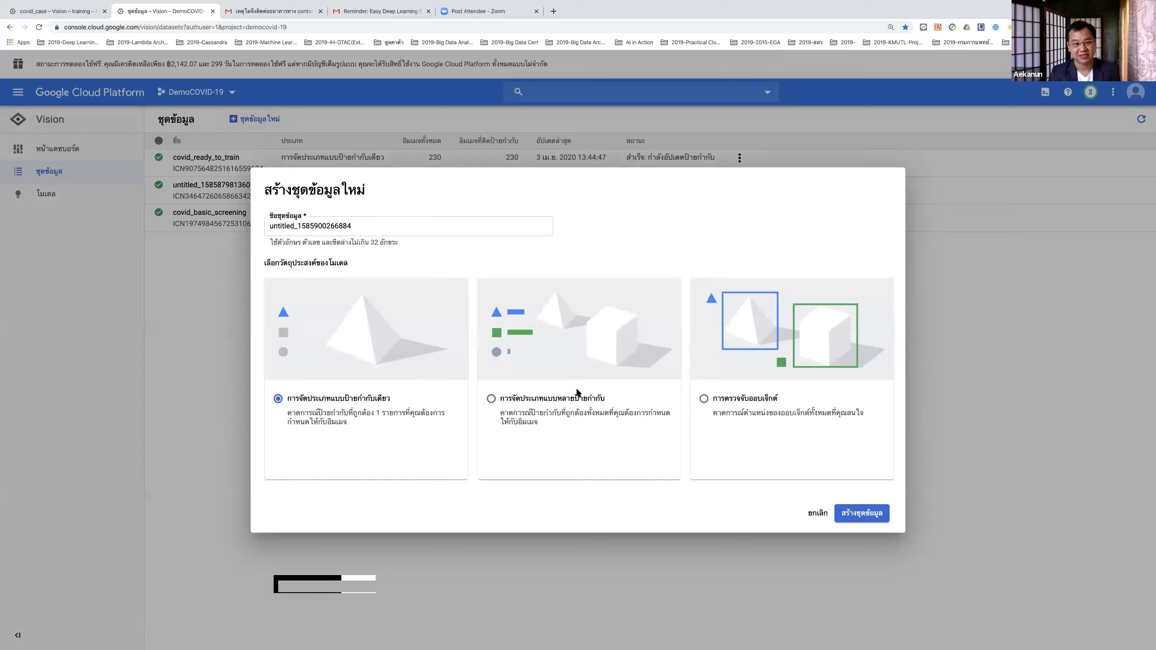
pyautogui.press('Tab')
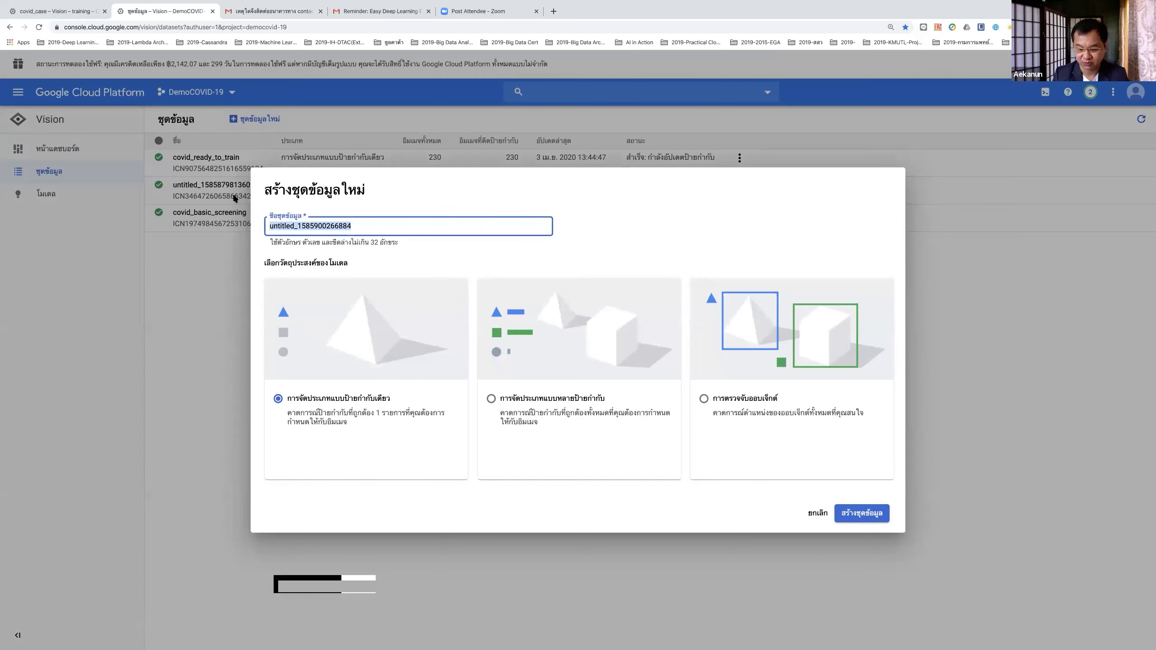
pyautogui.write('ห้')
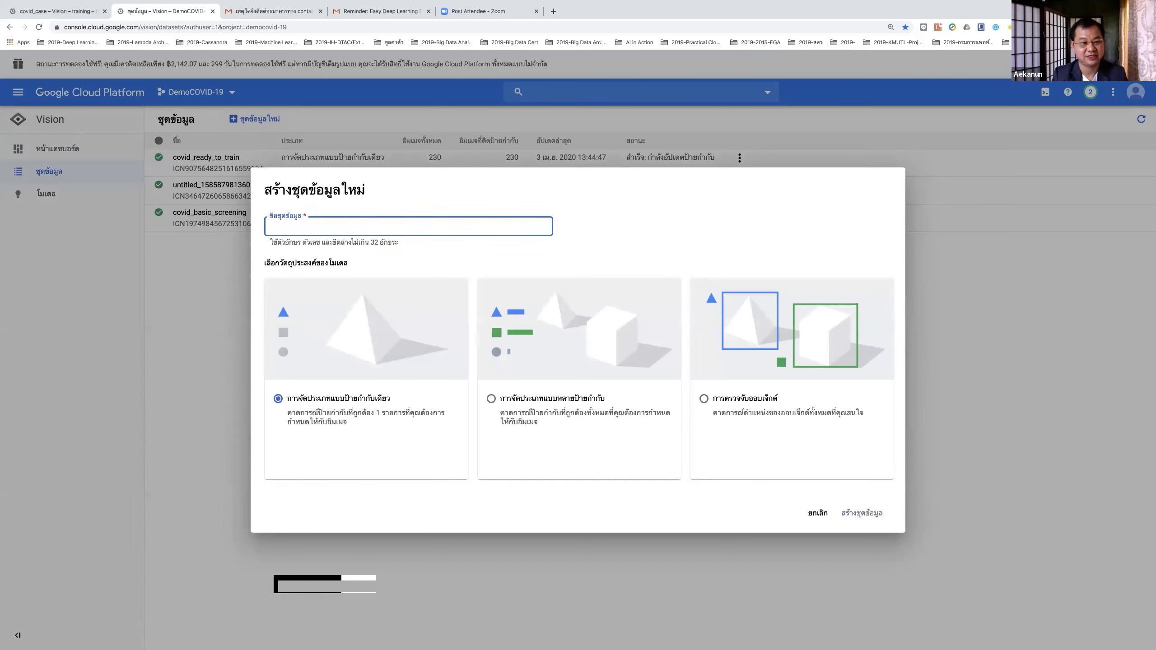
pyautogui.write('show')
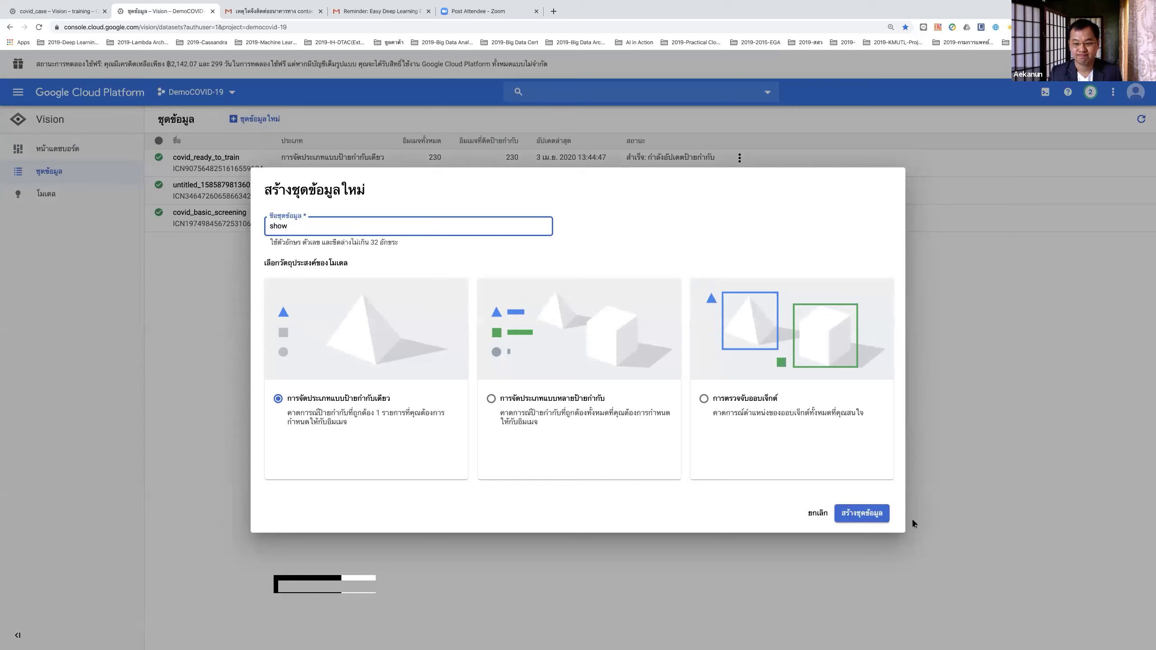
pyautogui.click(860, 514)
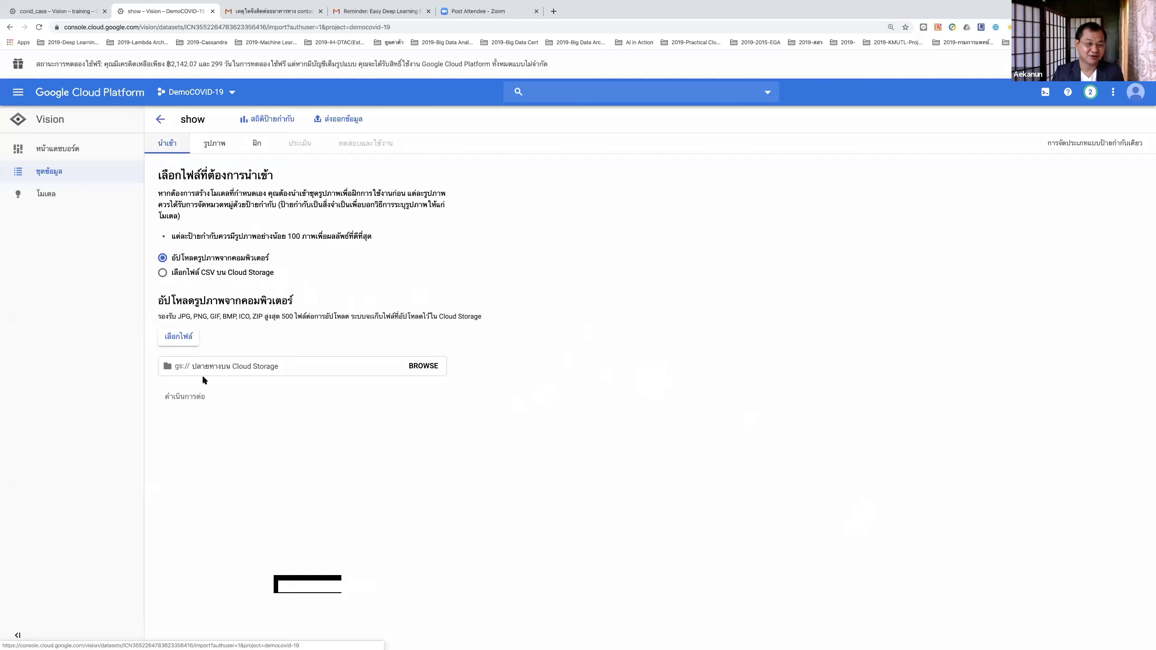
# Choose the first five image files in the COVID-Github folder inside covid-chestxray for upload from the computer
pyautogui.click(185, 338)
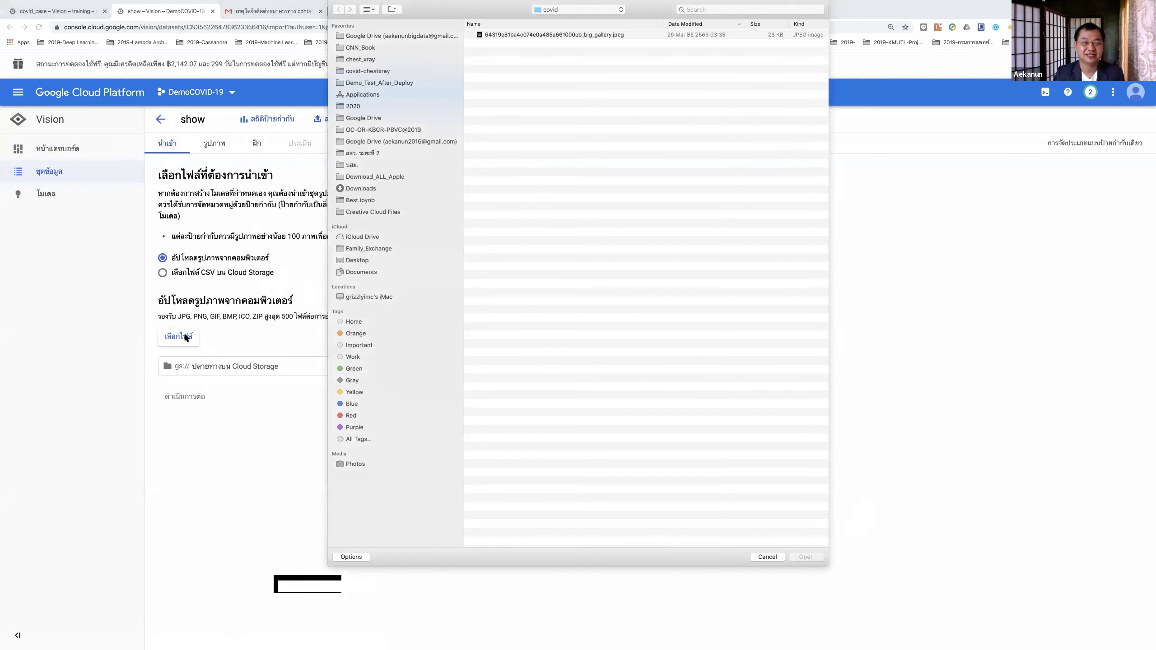
pyautogui.click(364, 71)
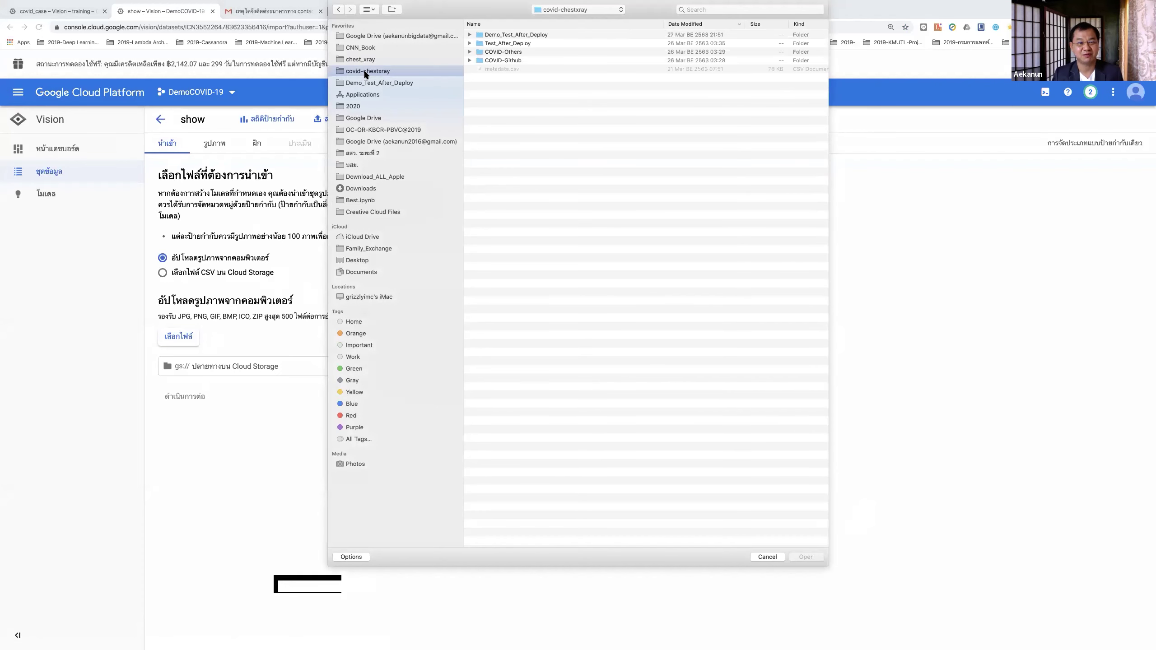
pyautogui.doubleClick(502, 60)
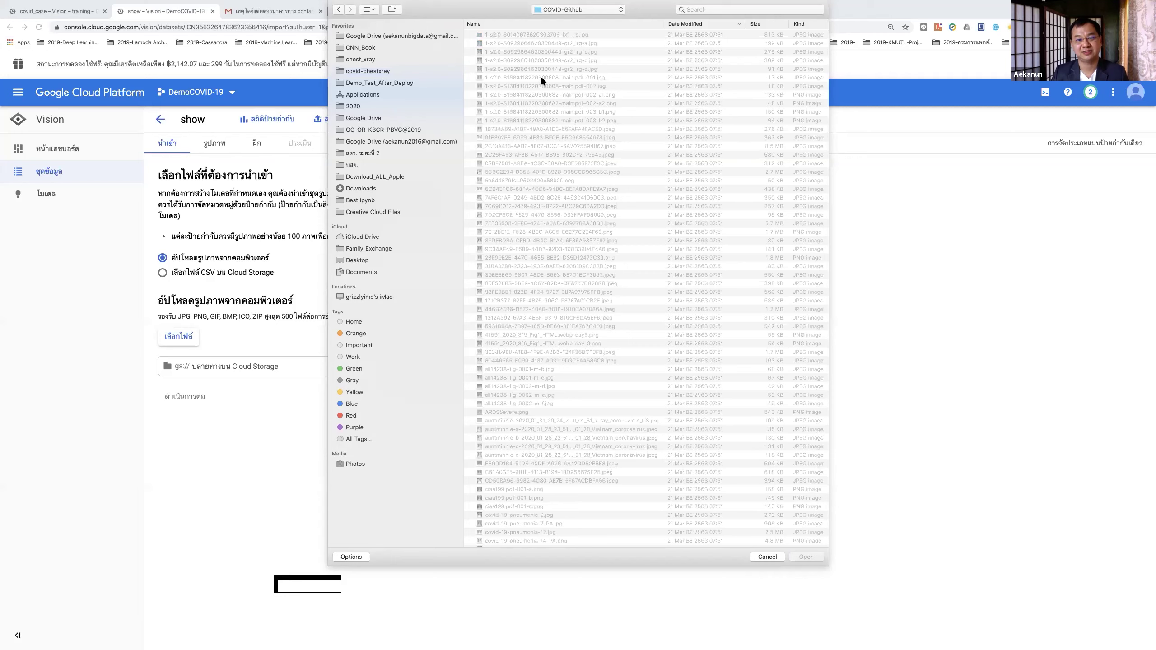
pyautogui.press('Down')
pyautogui.hotkey('shift', 'Down')
pyautogui.hotkey('shift', 'Down')
pyautogui.hotkey('shift', 'Down')
pyautogui.hotkey('shift', 'Down')
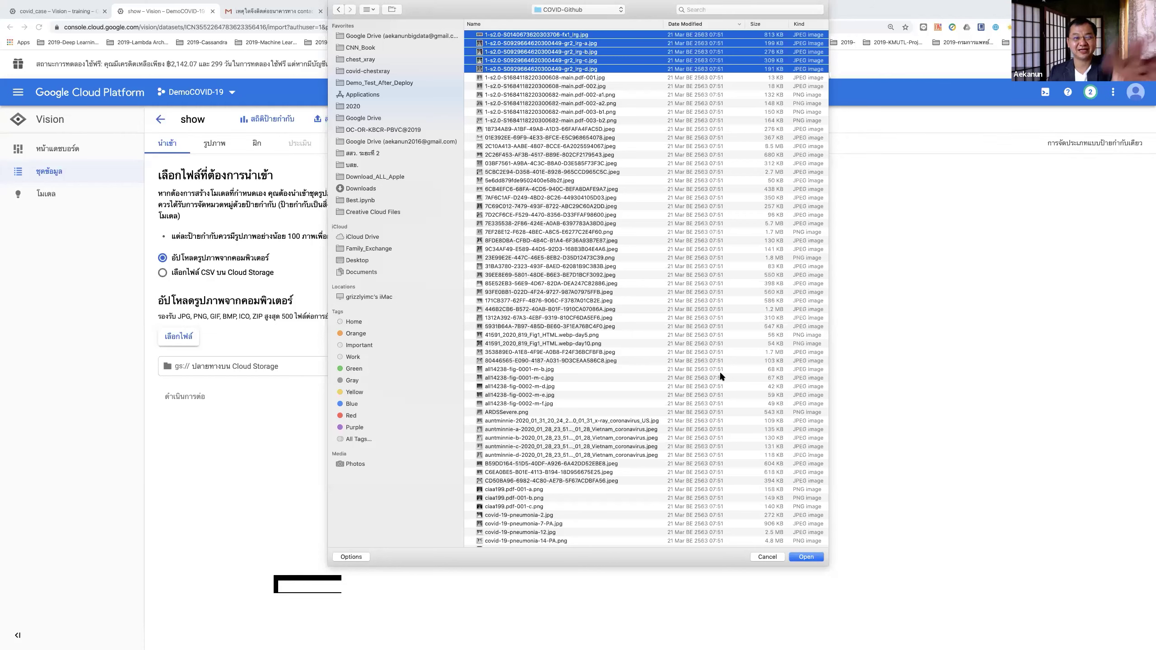
pyautogui.click(804, 558)
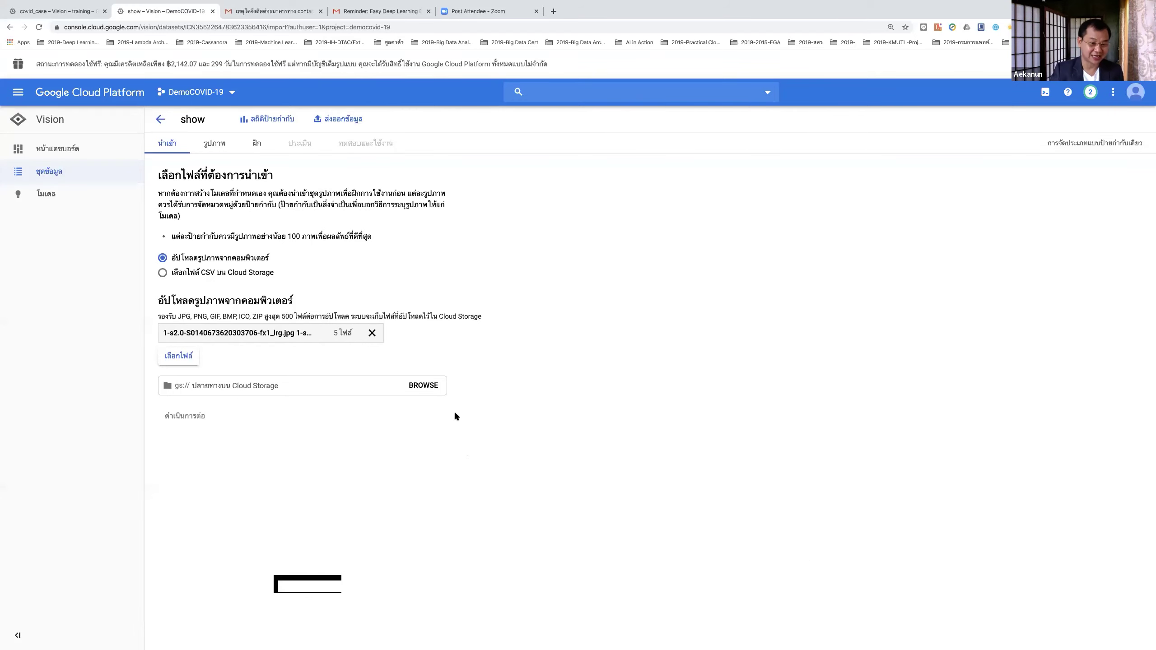
# Start a new Cloud Storage bucket for the upload, named with the owner's first name followed by "-show"
pyautogui.click(425, 386)
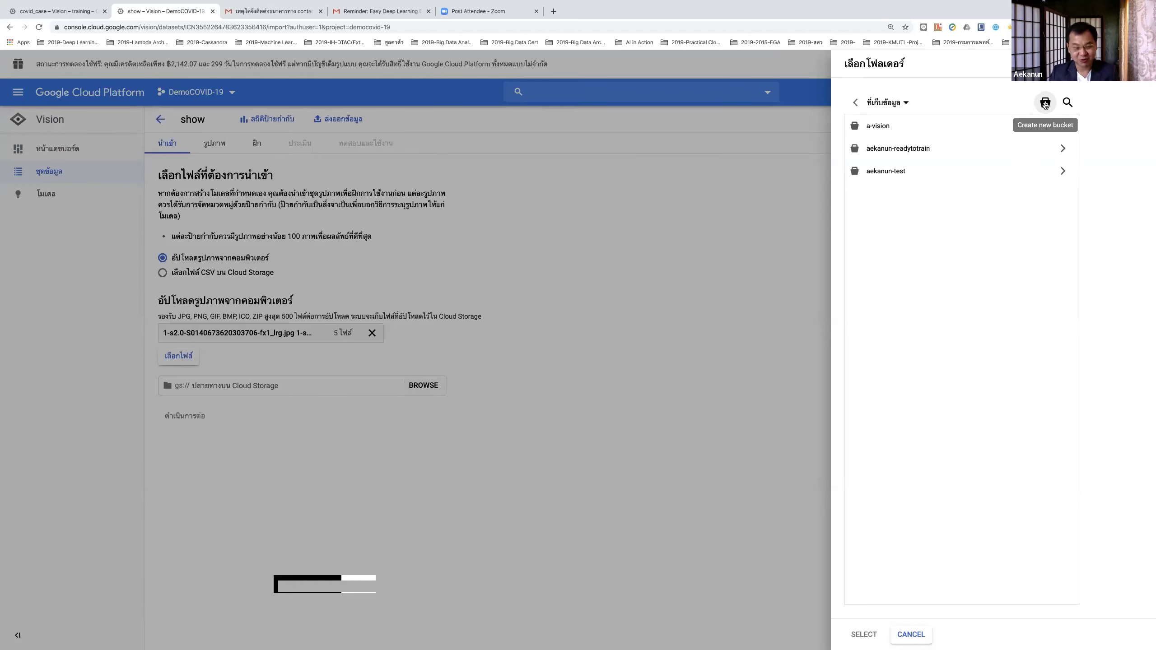
pyautogui.click(1045, 103)
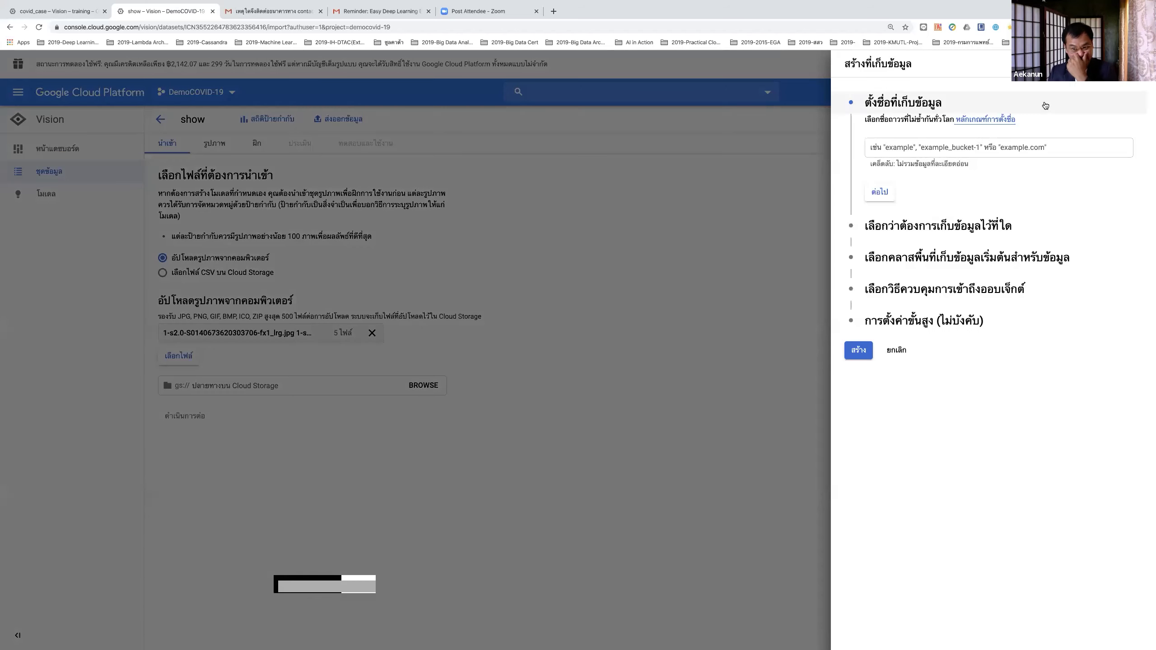
pyautogui.click(966, 145)
pyautogui.write('aekanun-show')
pyautogui.click(882, 194)
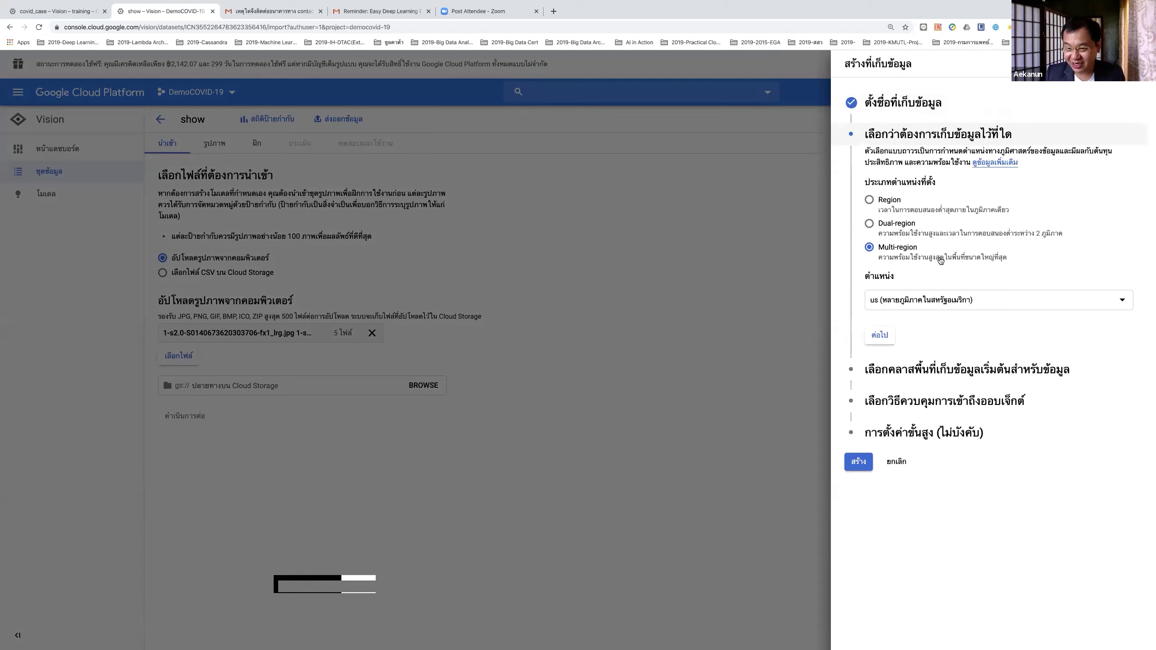
# Set the bucket's location to the single region us-central1, keep the remaining default settings, and create the bucket
pyautogui.click(870, 201)
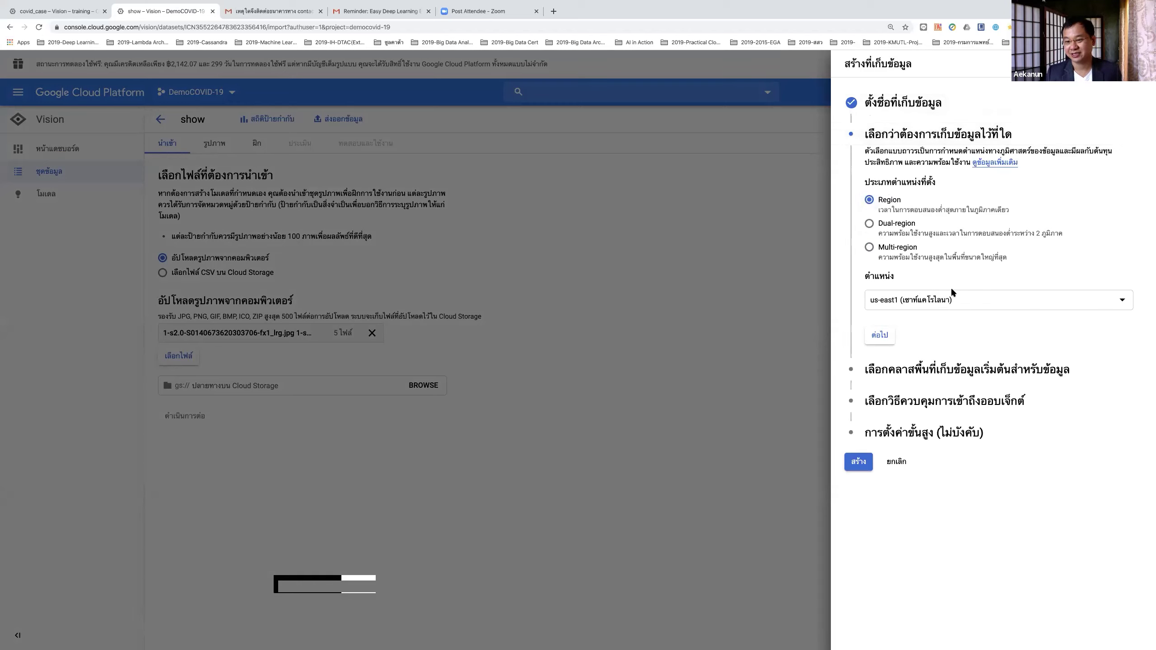
pyautogui.click(911, 300)
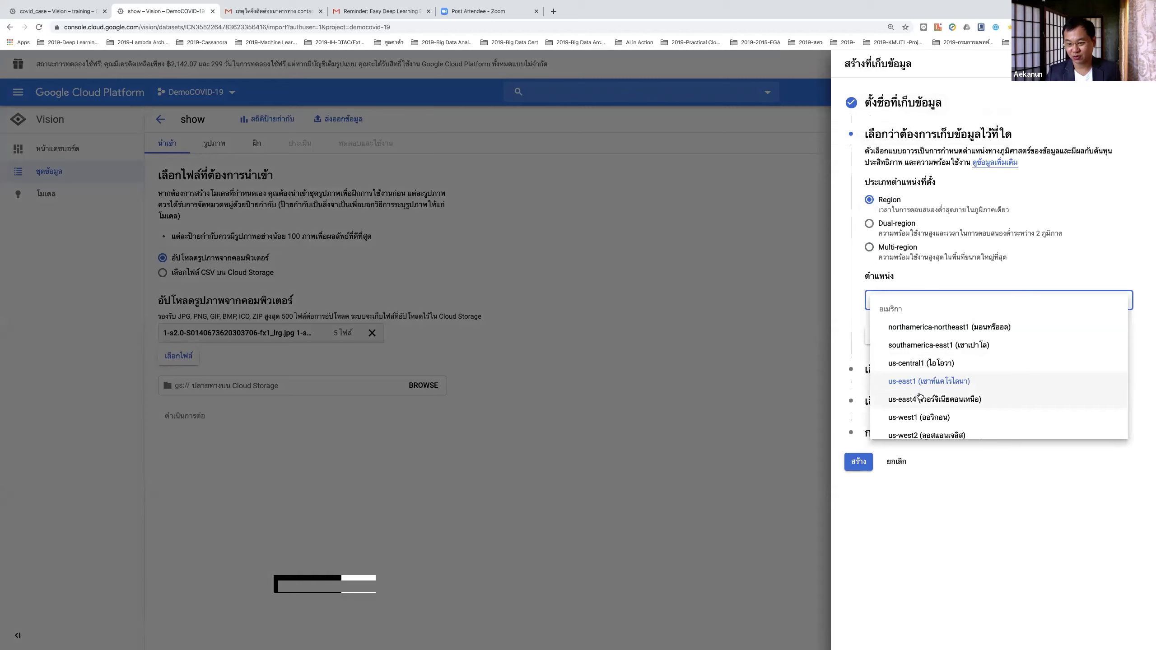
pyautogui.click(912, 365)
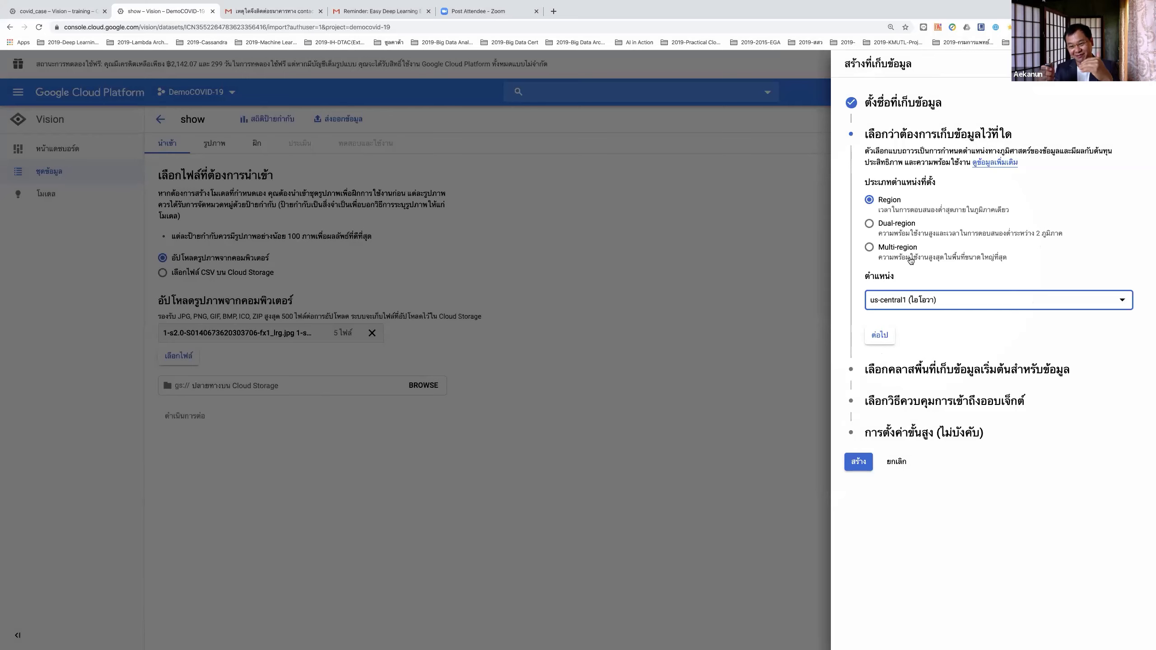
pyautogui.click(877, 336)
pyautogui.click(877, 337)
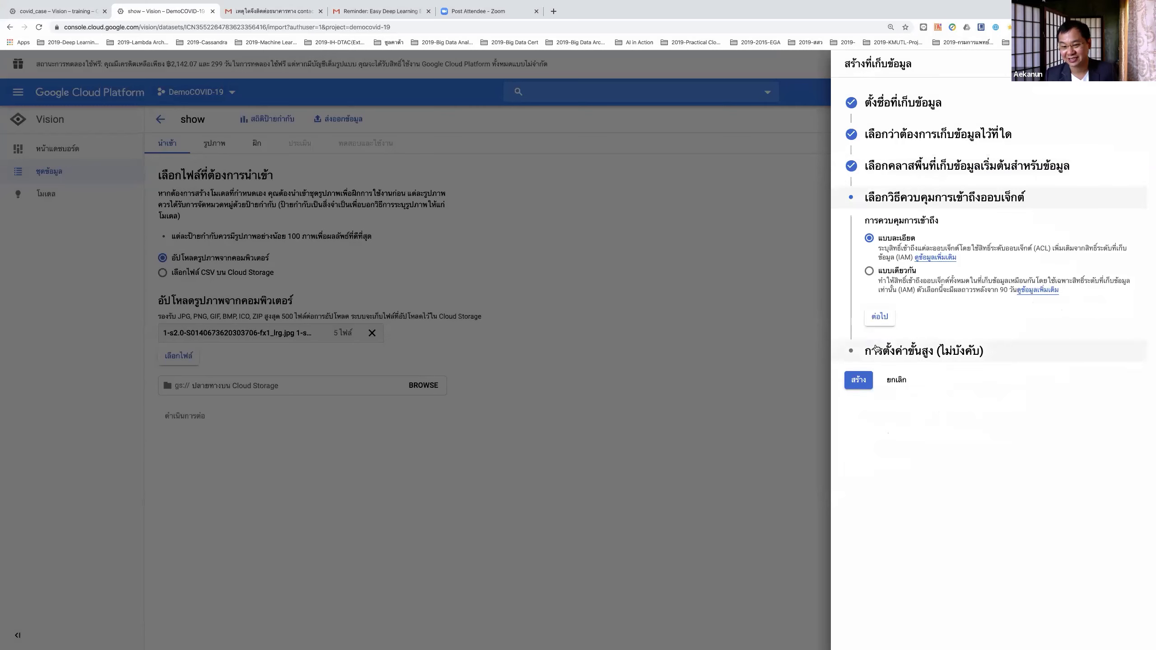
pyautogui.click(879, 316)
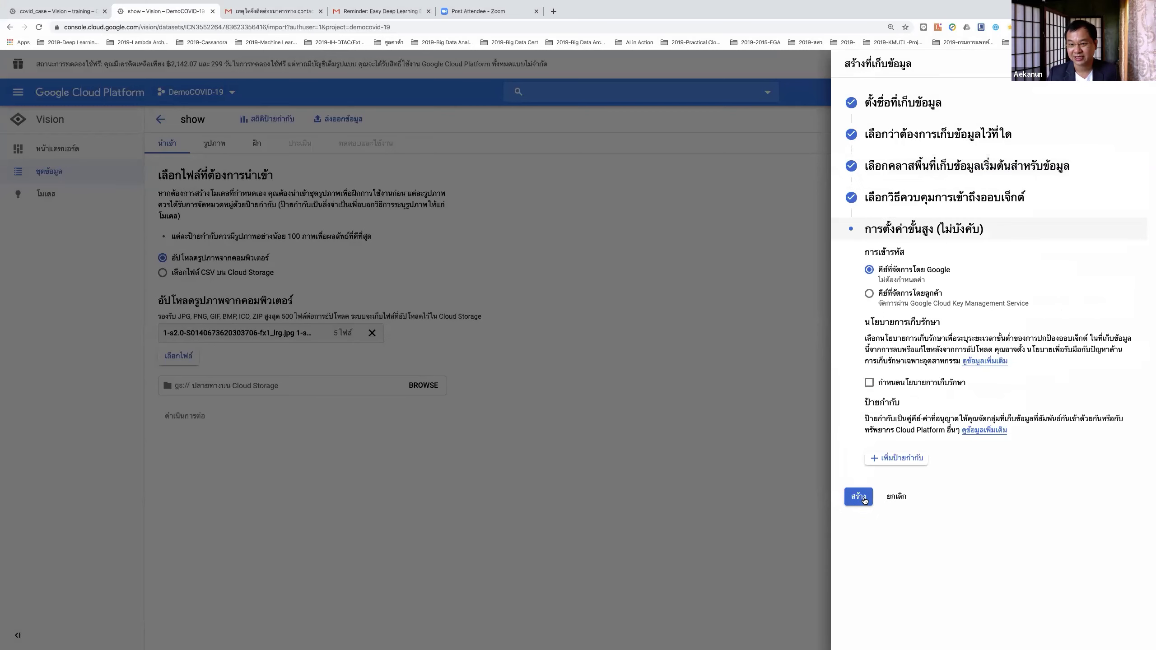
pyautogui.click(858, 496)
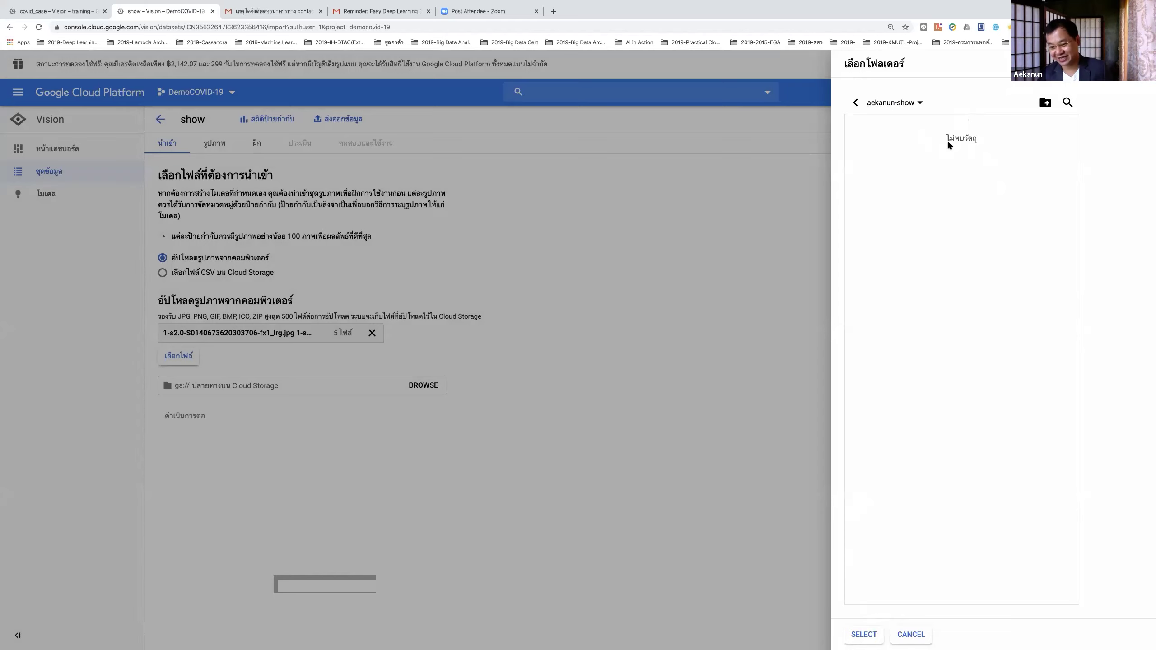
# Use the new bucket as the Cloud Storage destination, import the chosen files, and open the show dataset's images
pyautogui.click(863, 634)
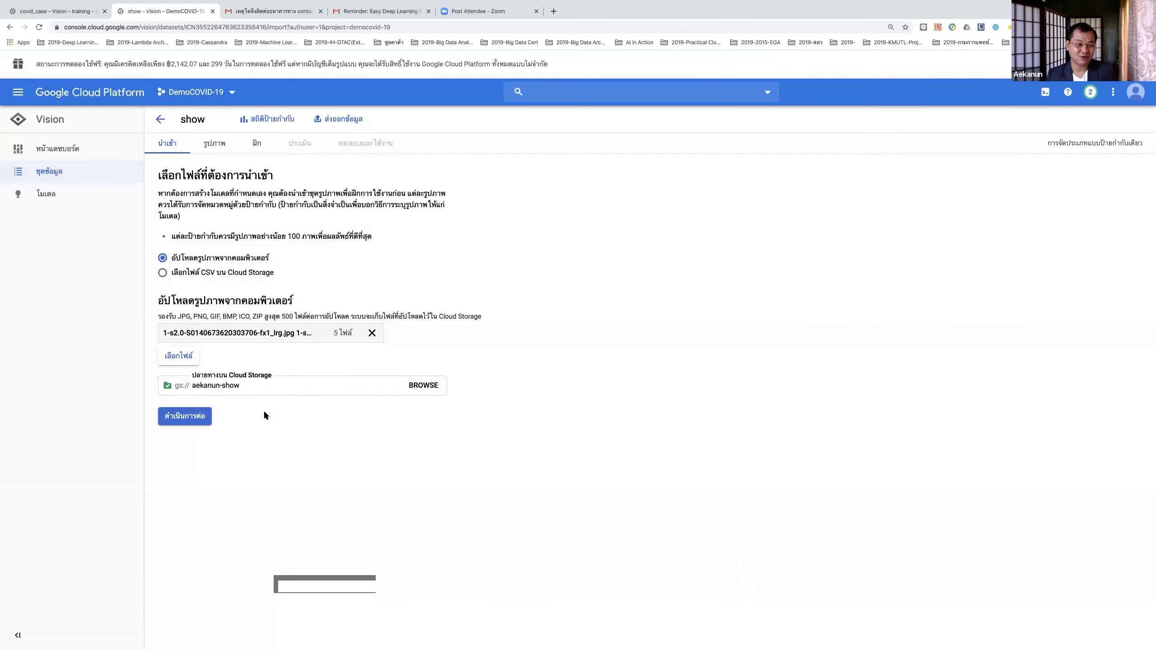
pyautogui.click(192, 414)
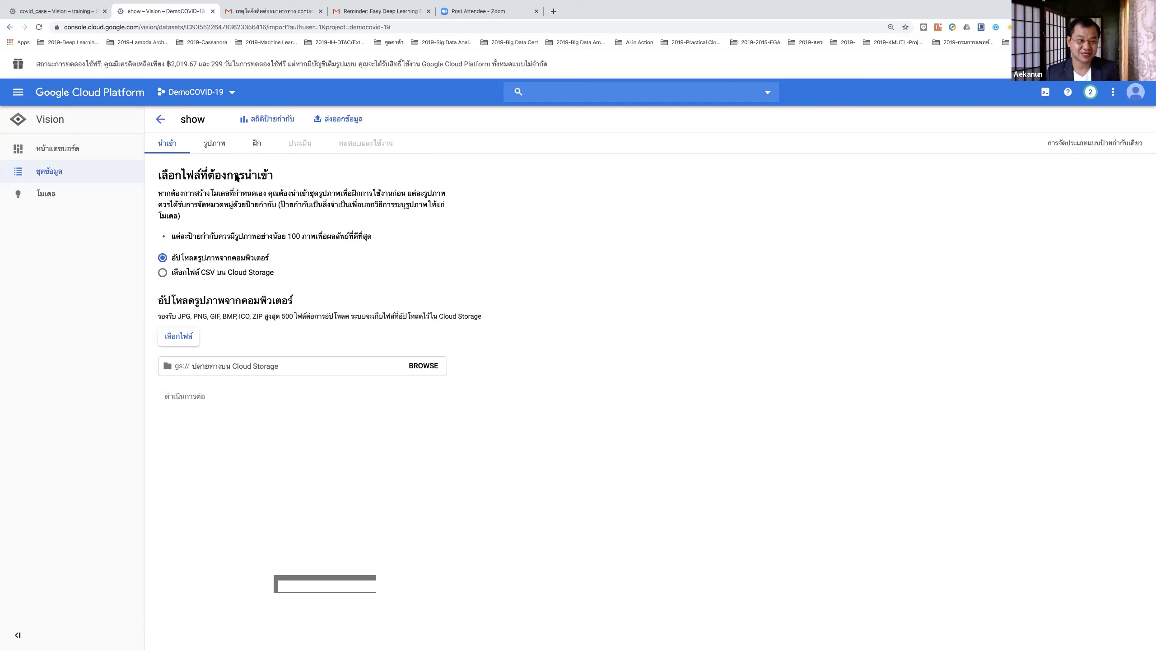
pyautogui.click(213, 145)
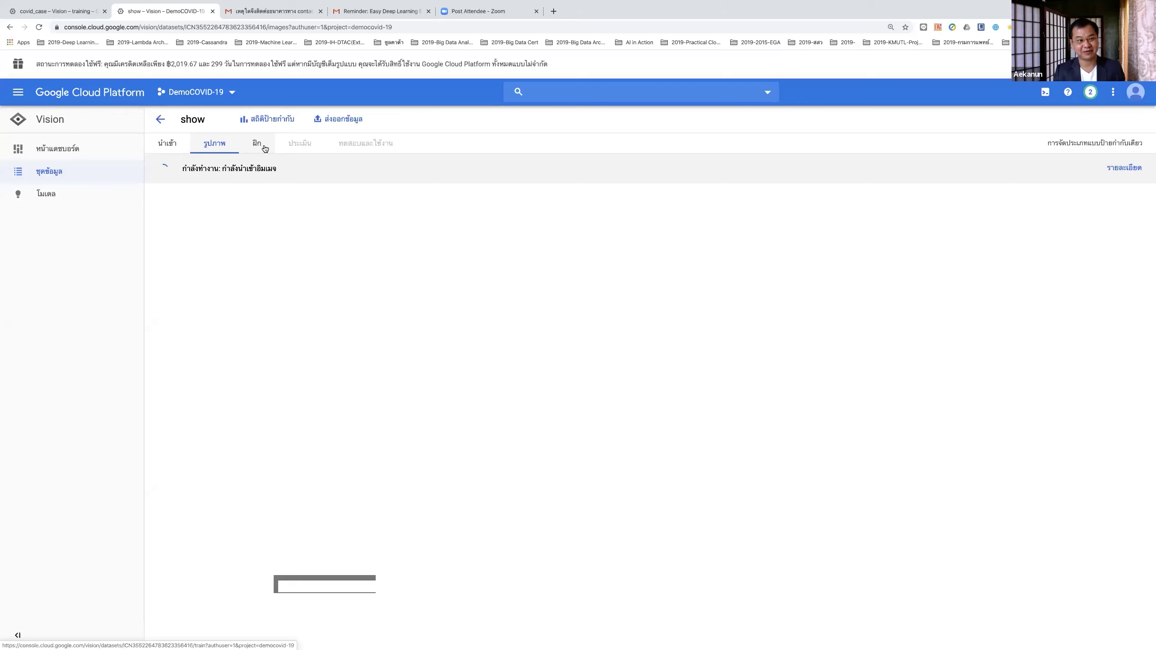
pyautogui.click(164, 120)
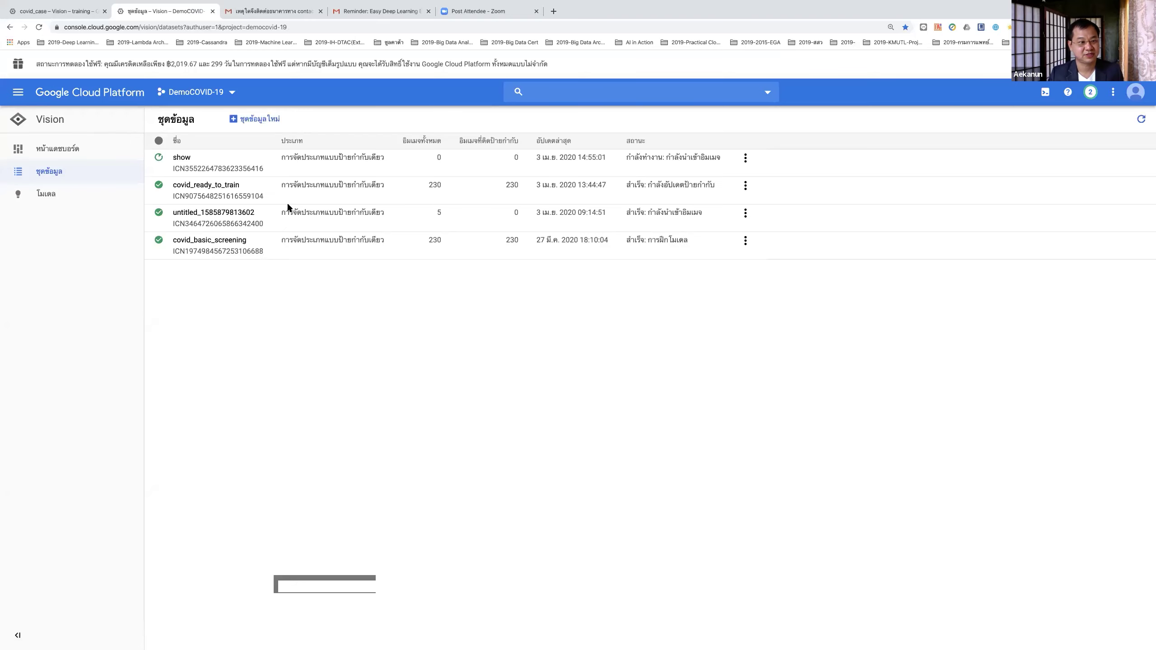
pyautogui.click(225, 214)
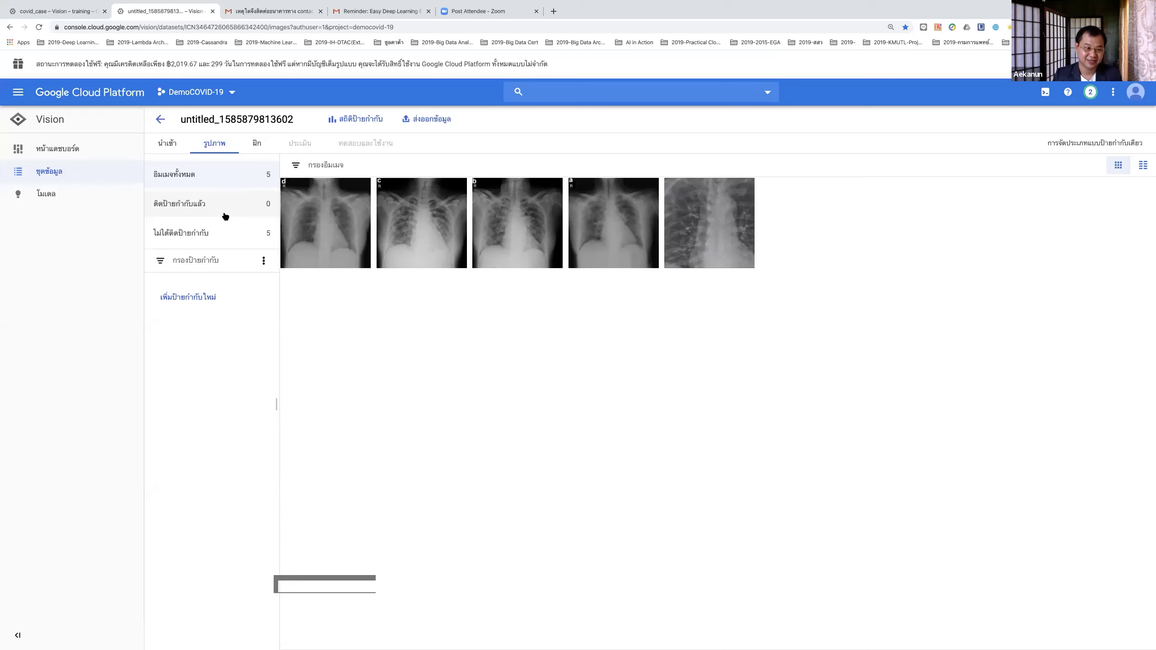
pyautogui.click(217, 148)
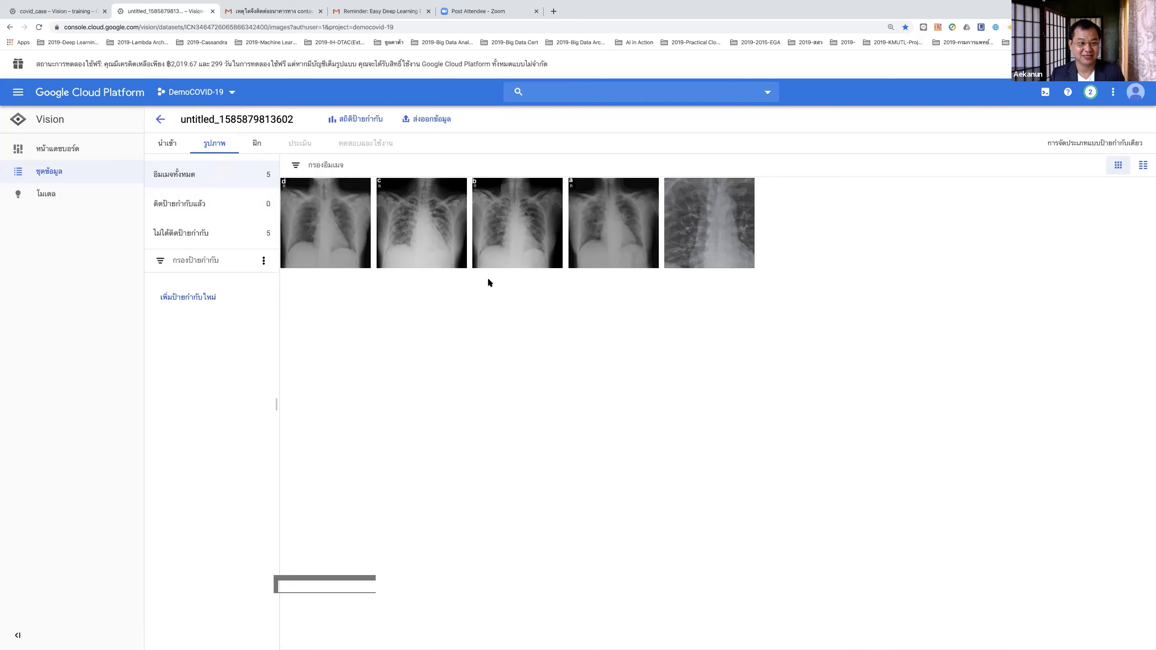
pyautogui.click(212, 300)
pyautogui.click(202, 293)
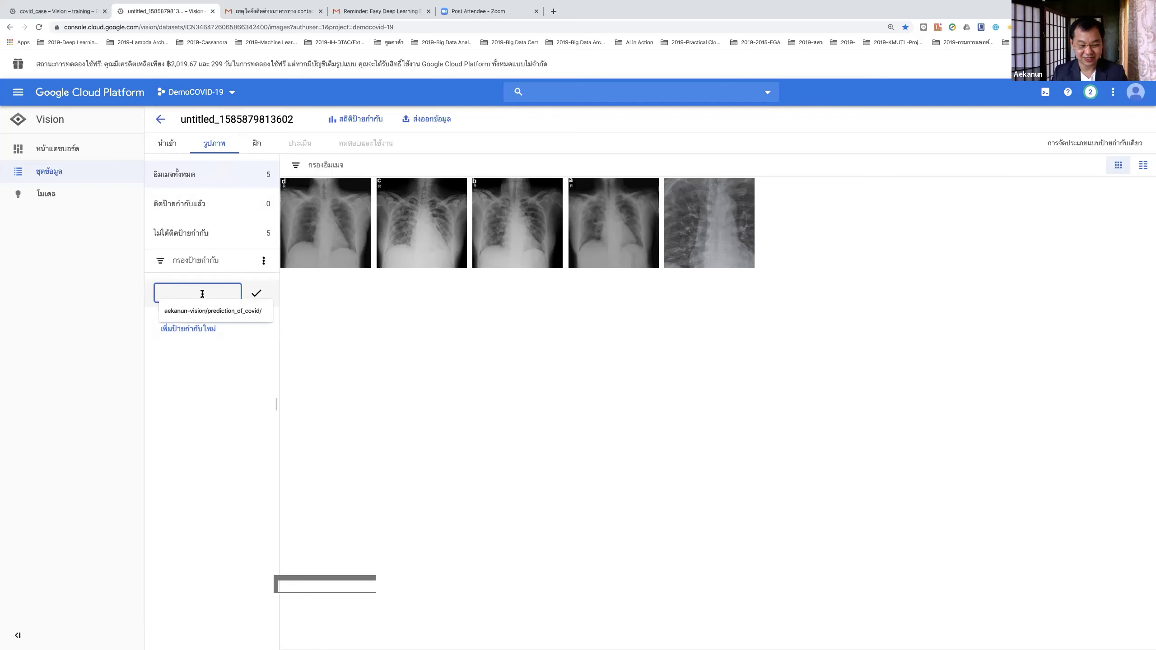
pyautogui.write('covid')
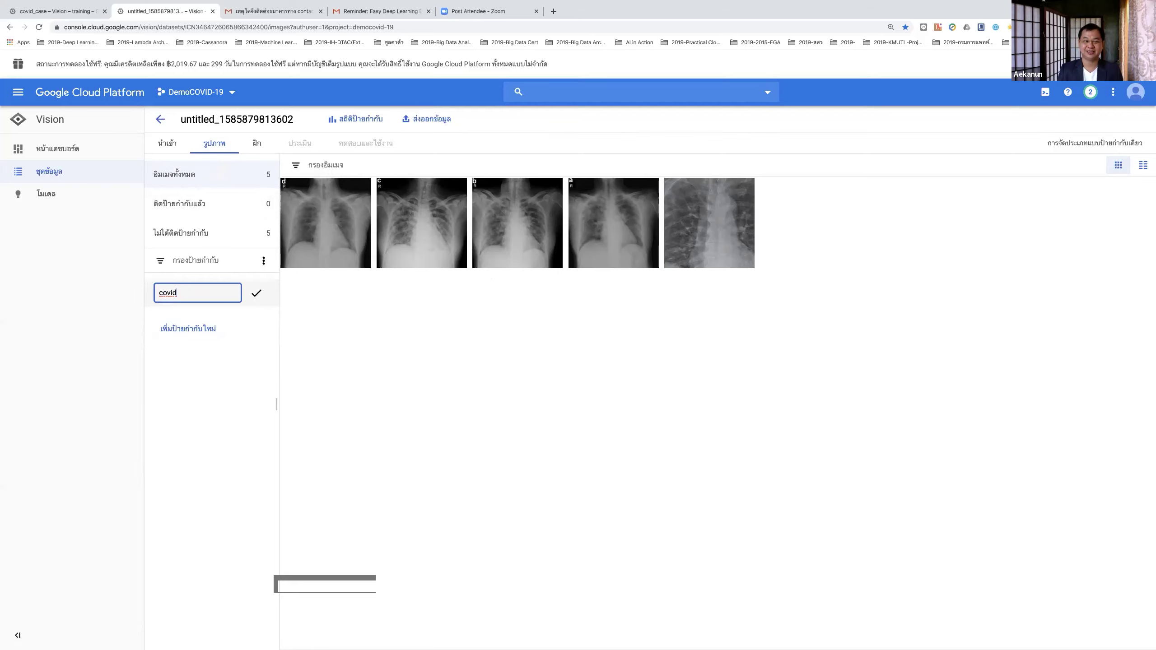
pyautogui.click(256, 294)
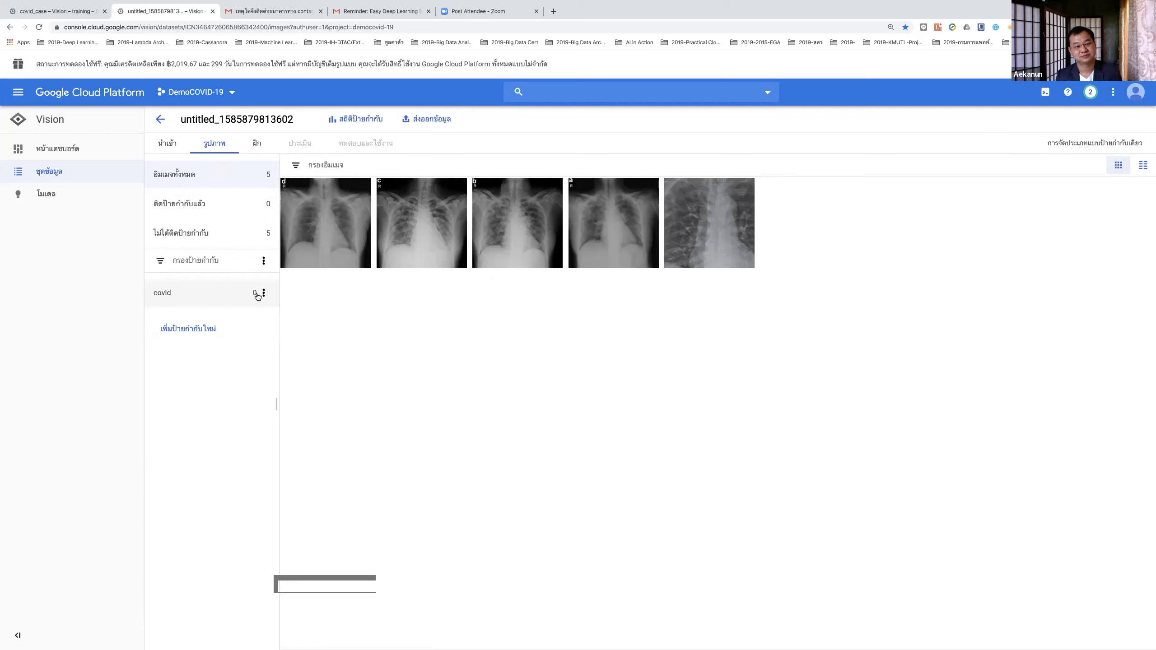
# Show the dataset's images as a list and assign the covid label to all five of them
pyautogui.moveTo(308, 268)
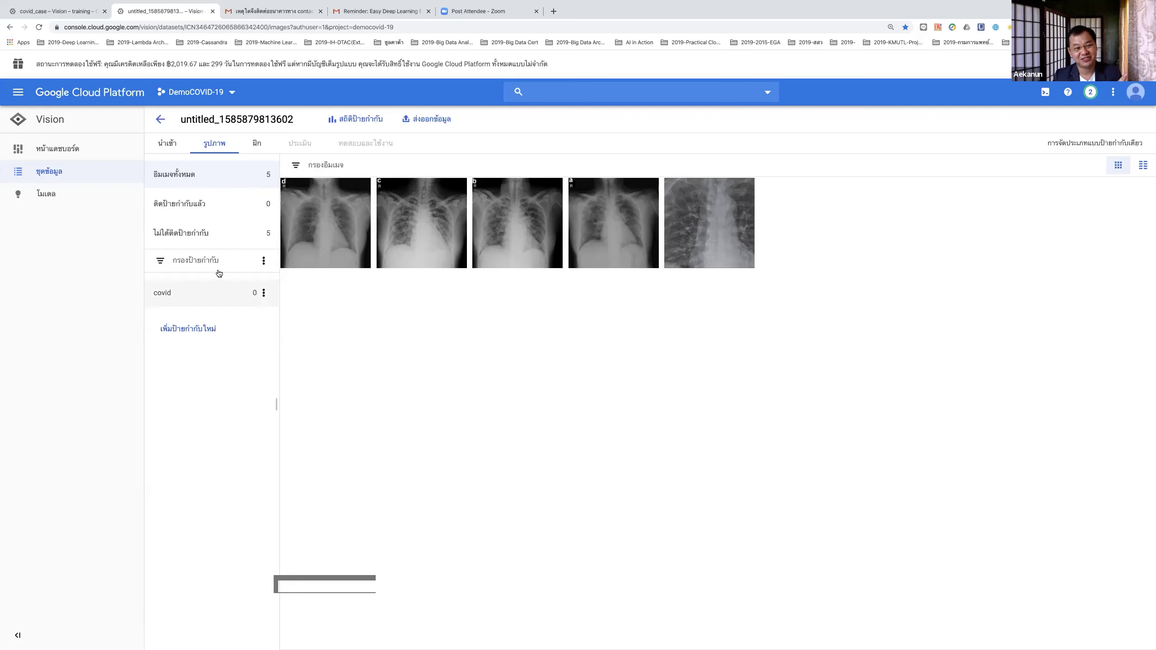
pyautogui.click(1143, 166)
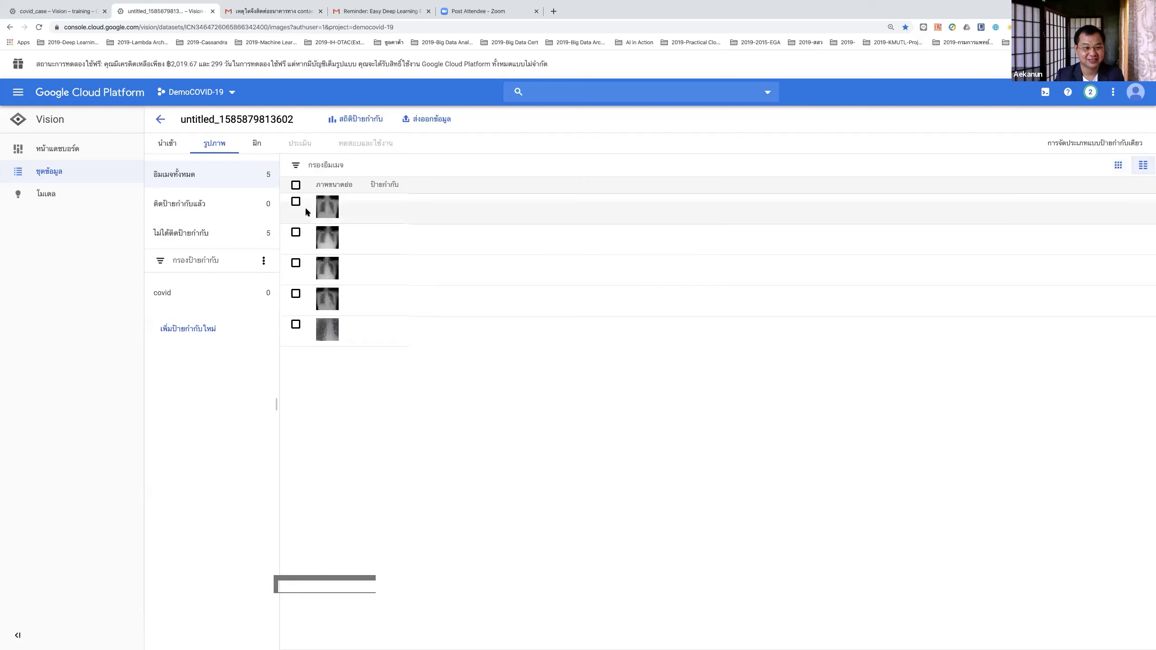
pyautogui.click(296, 185)
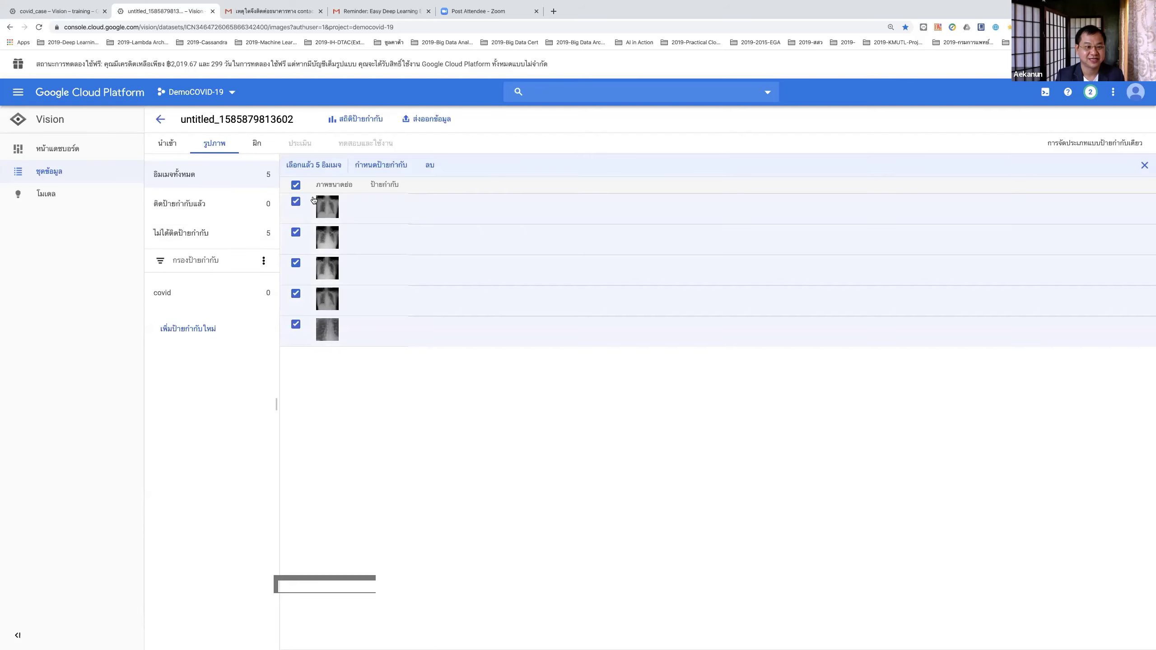
pyautogui.click(397, 166)
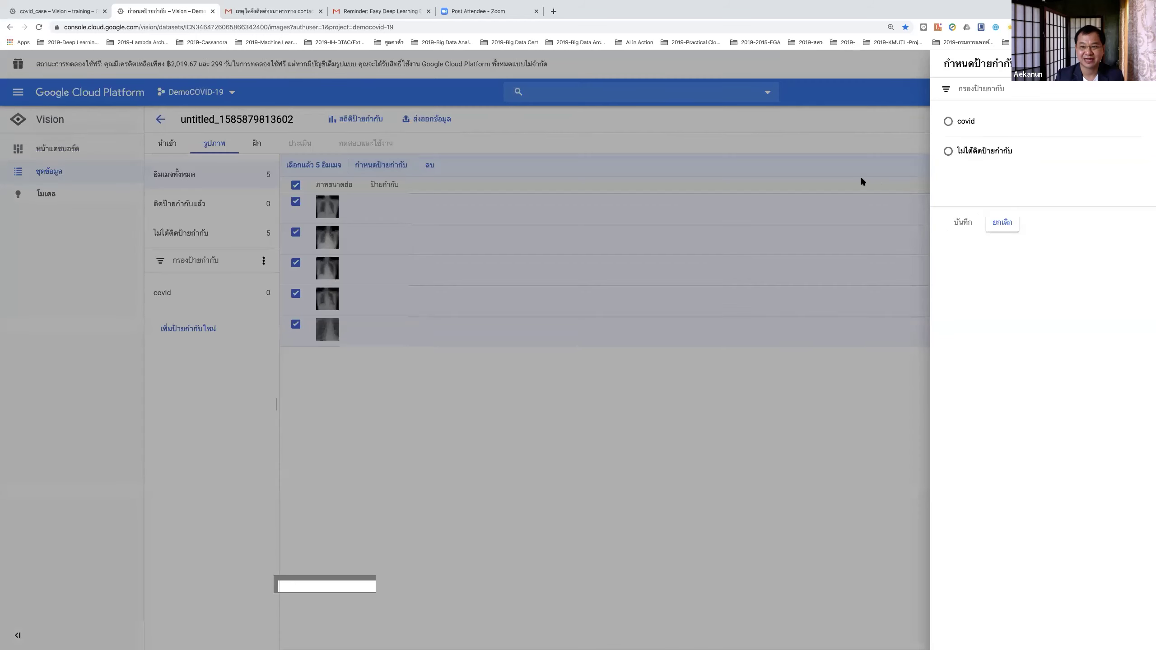
pyautogui.click(949, 122)
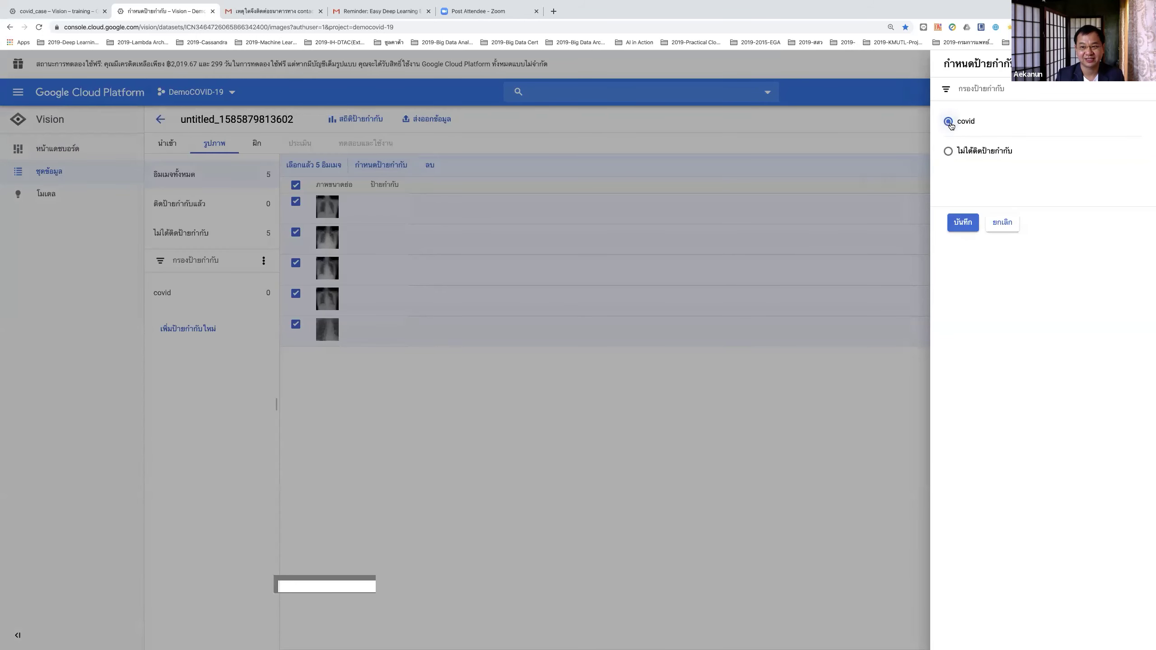
pyautogui.click(965, 228)
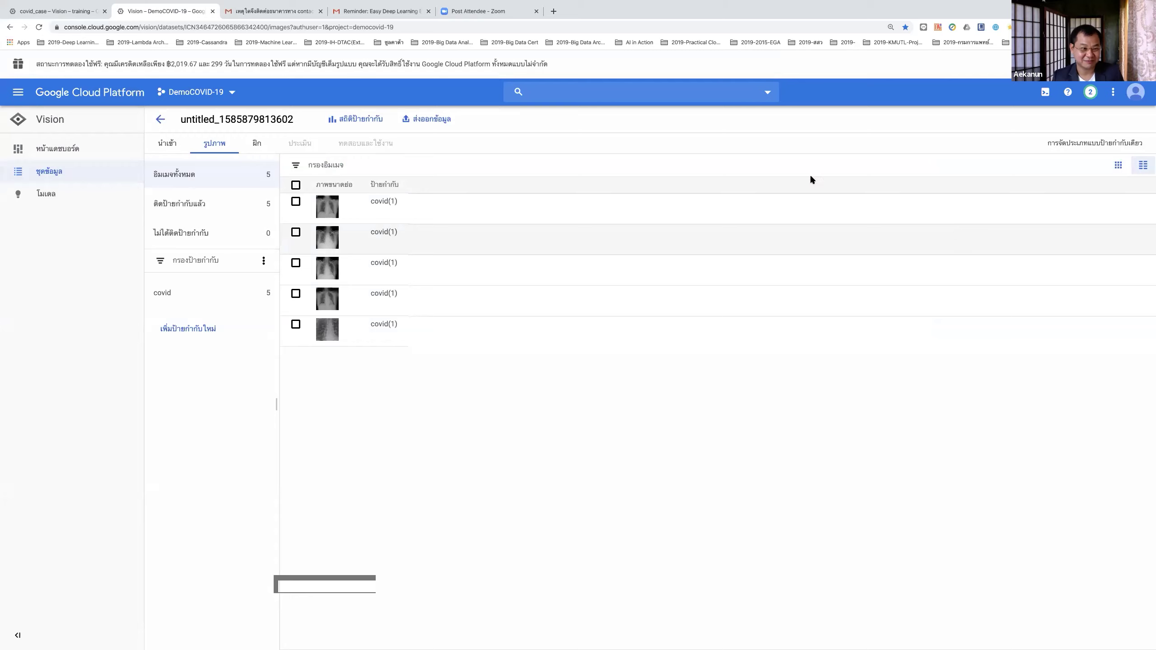
# Choose the first five images of the NORMAL training folder, starting with NORMAL2-IM-1423-0001.jpeg, for import into the same dataset
pyautogui.click(167, 144)
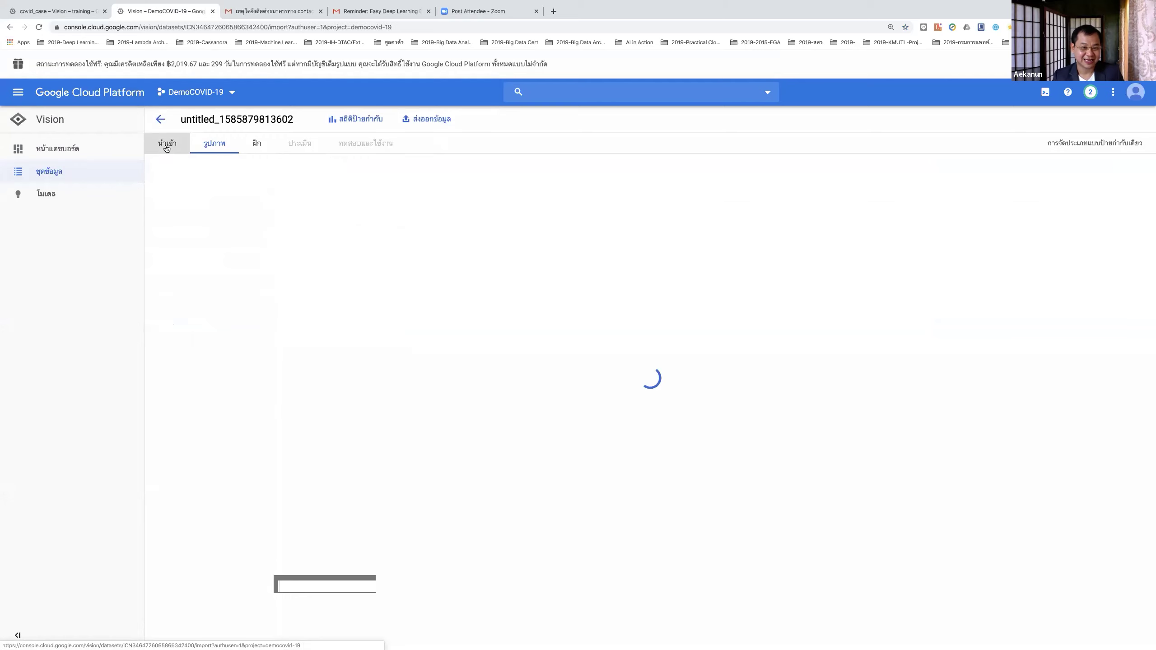
pyautogui.click(184, 339)
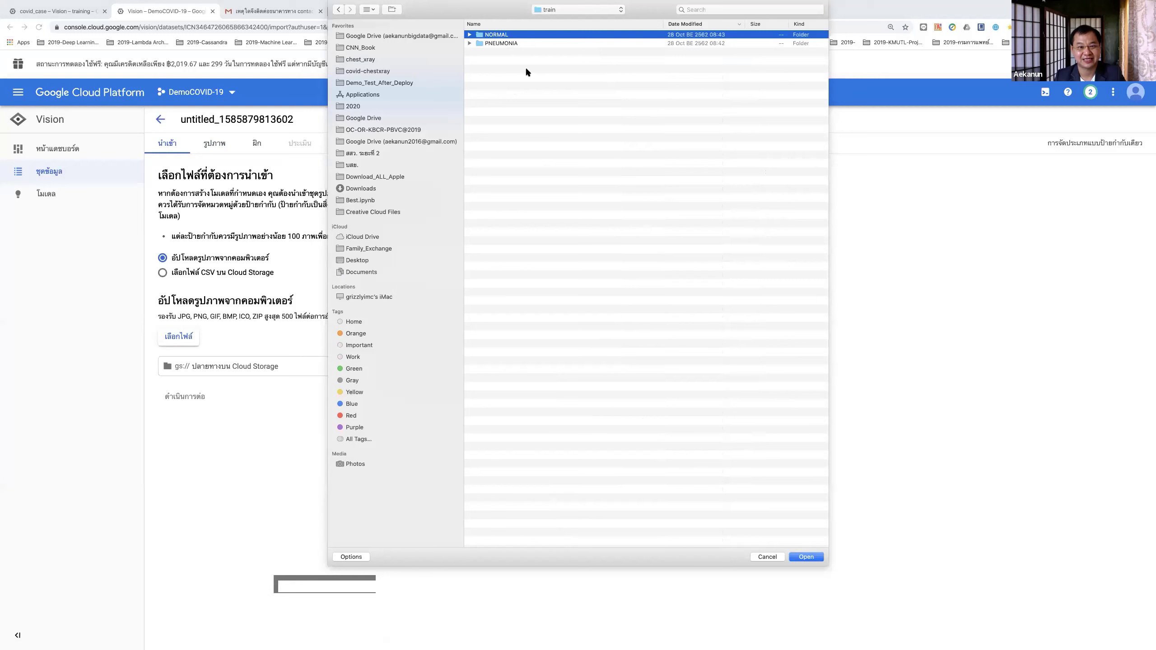
pyautogui.press('Return')
pyautogui.hotkey('shift', 'Down')
pyautogui.hotkey('shift', 'Down')
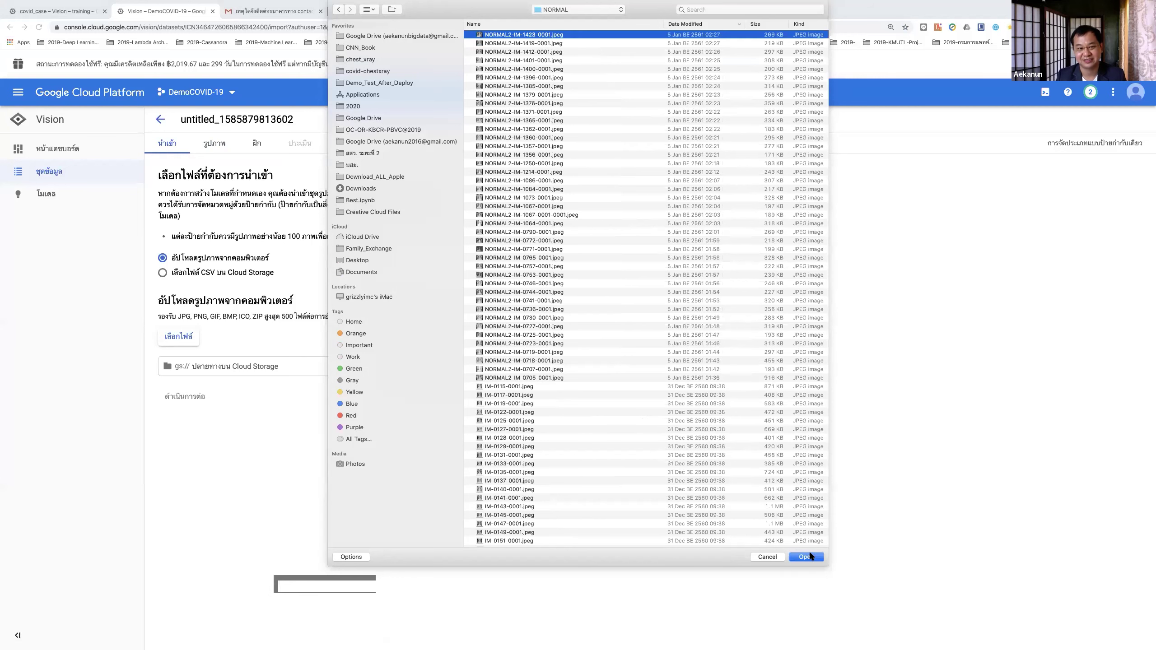
pyautogui.hotkey('shift', 'Down')
pyautogui.hotkey('shift', 'Down')
pyautogui.hotkey('shift', 'Down')
pyautogui.press('Return')
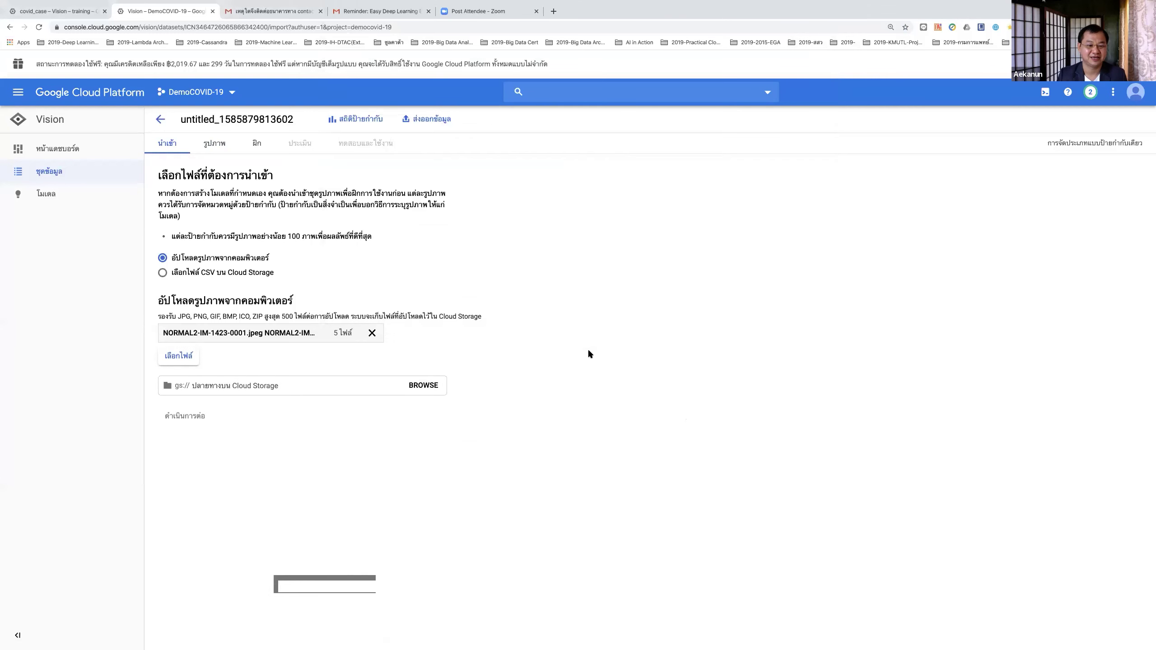
# Use the existing "-show" bucket as the Cloud Storage destination, start the import, and return to the dataset's images
pyautogui.click(421, 386)
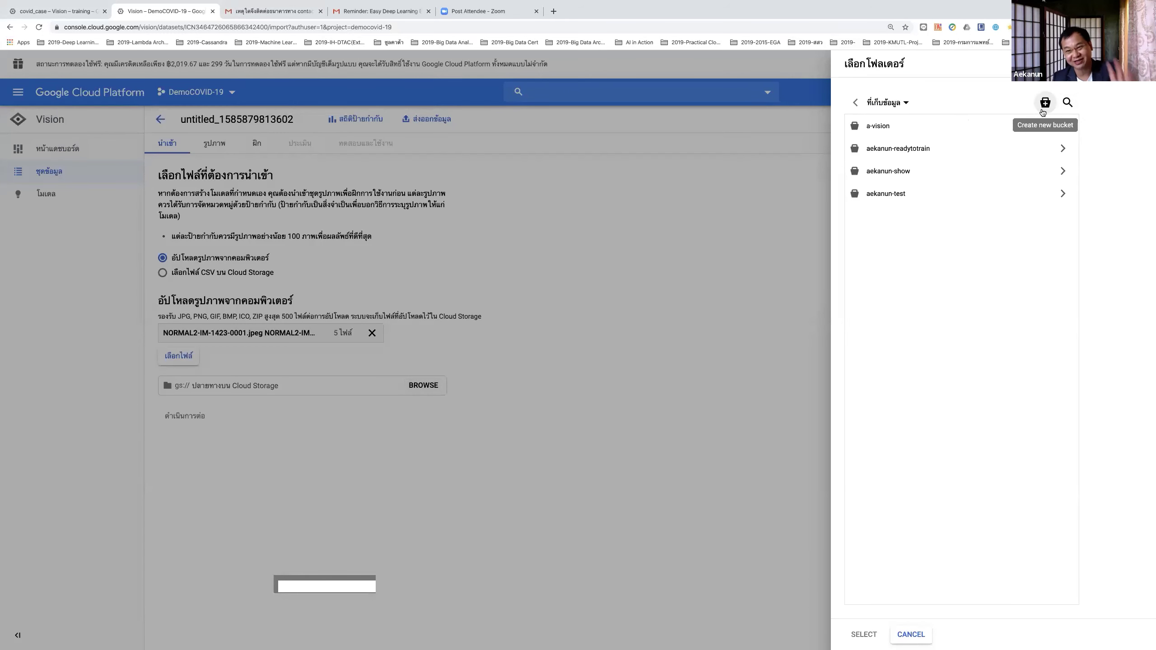
pyautogui.click(888, 175)
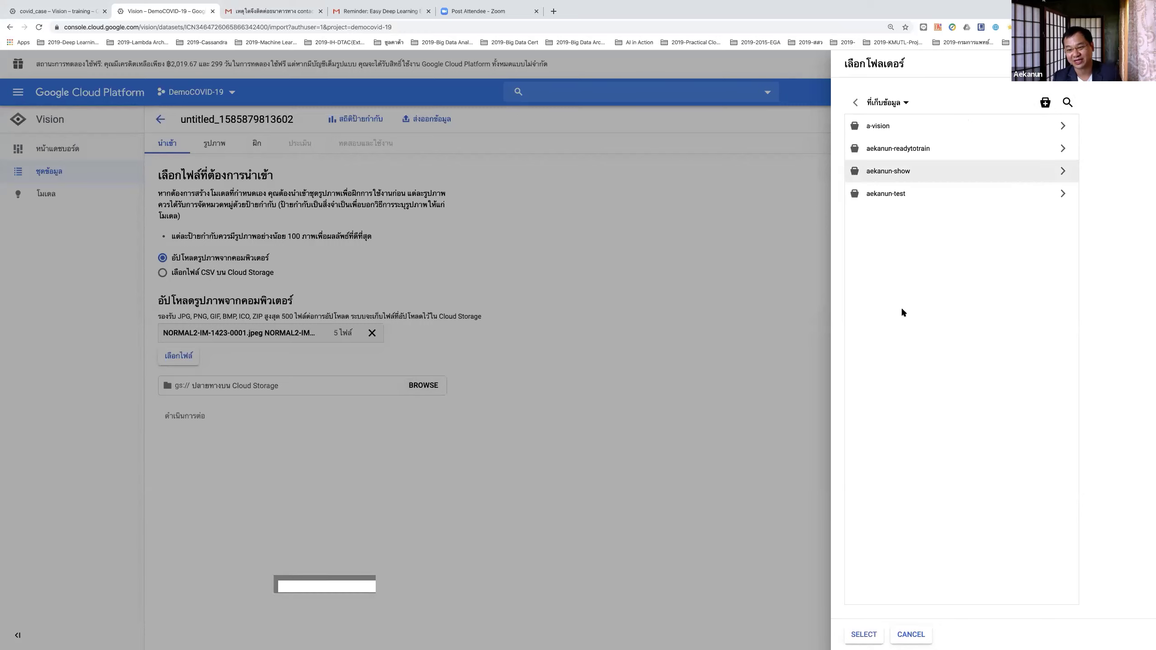
pyautogui.click(863, 635)
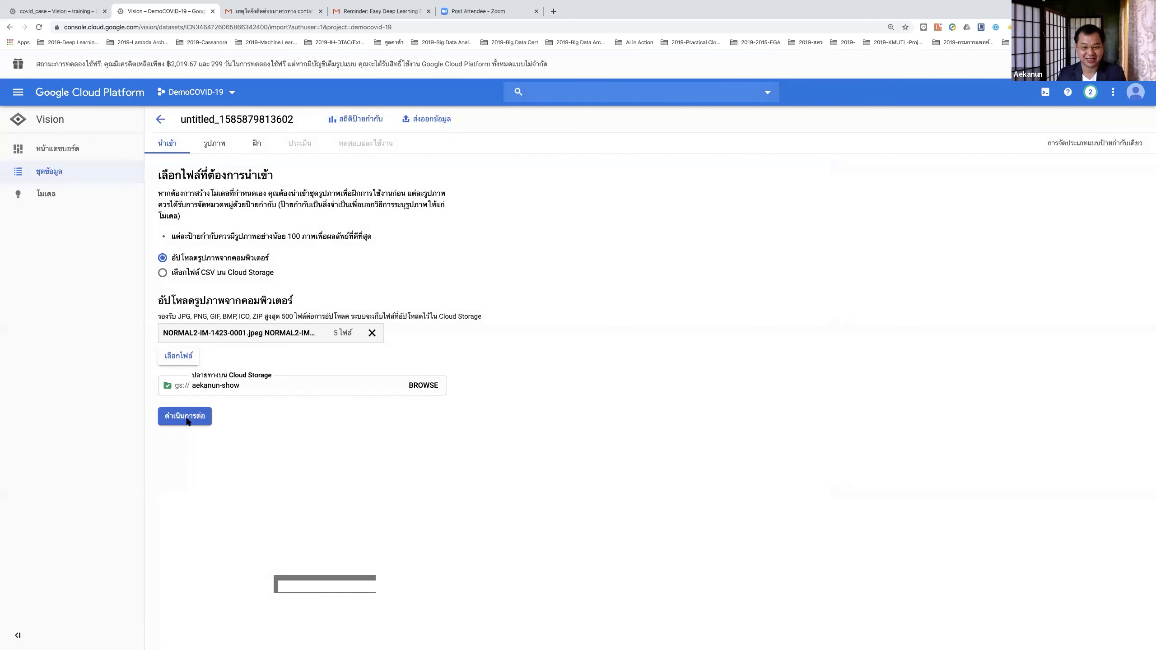
pyautogui.click(187, 418)
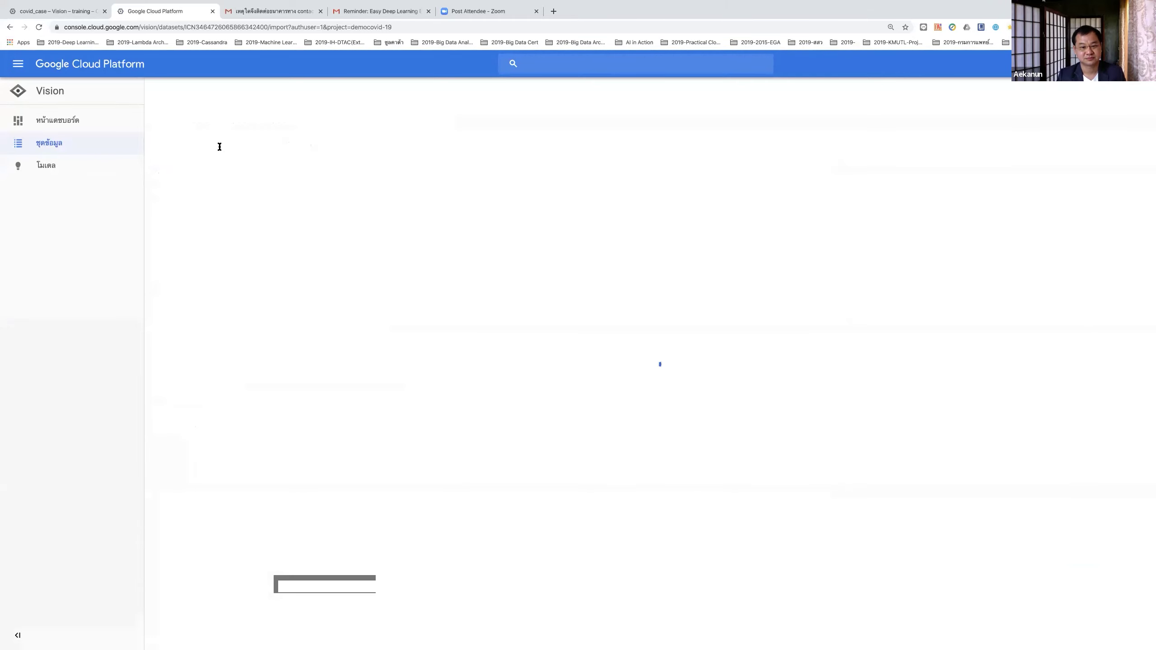
pyautogui.click(213, 115)
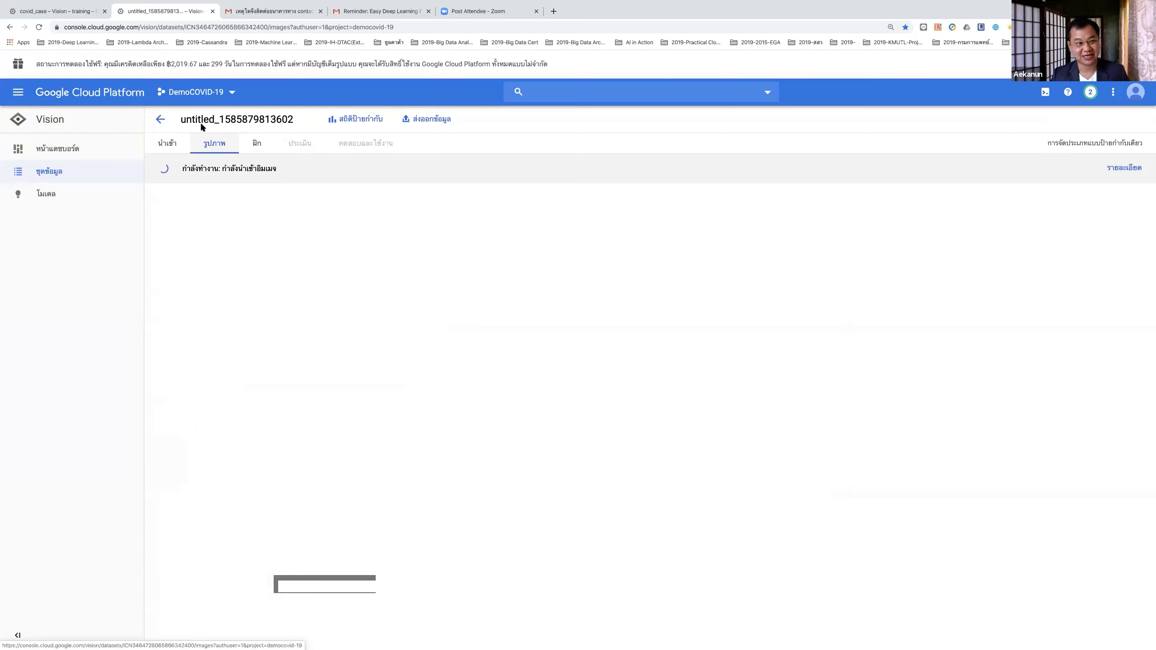
# Train a cloud-hosted model on the covid_ready_to_train dataset with a 16 node hour budget and deployment to one node after training
pyautogui.click(161, 119)
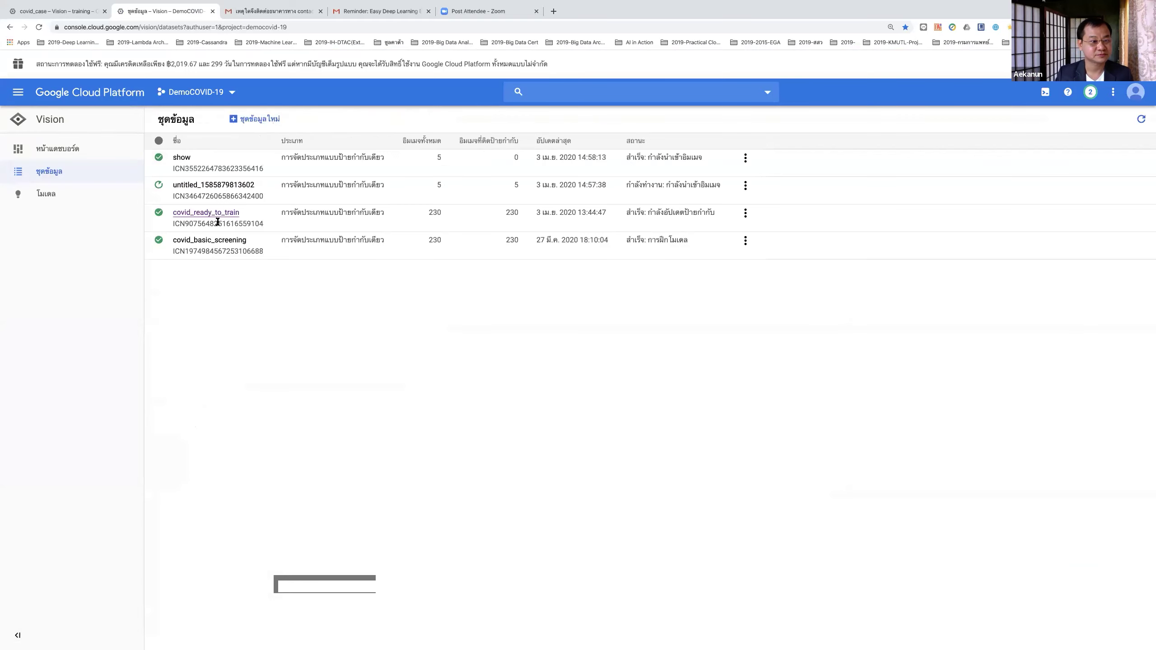
pyautogui.click(213, 213)
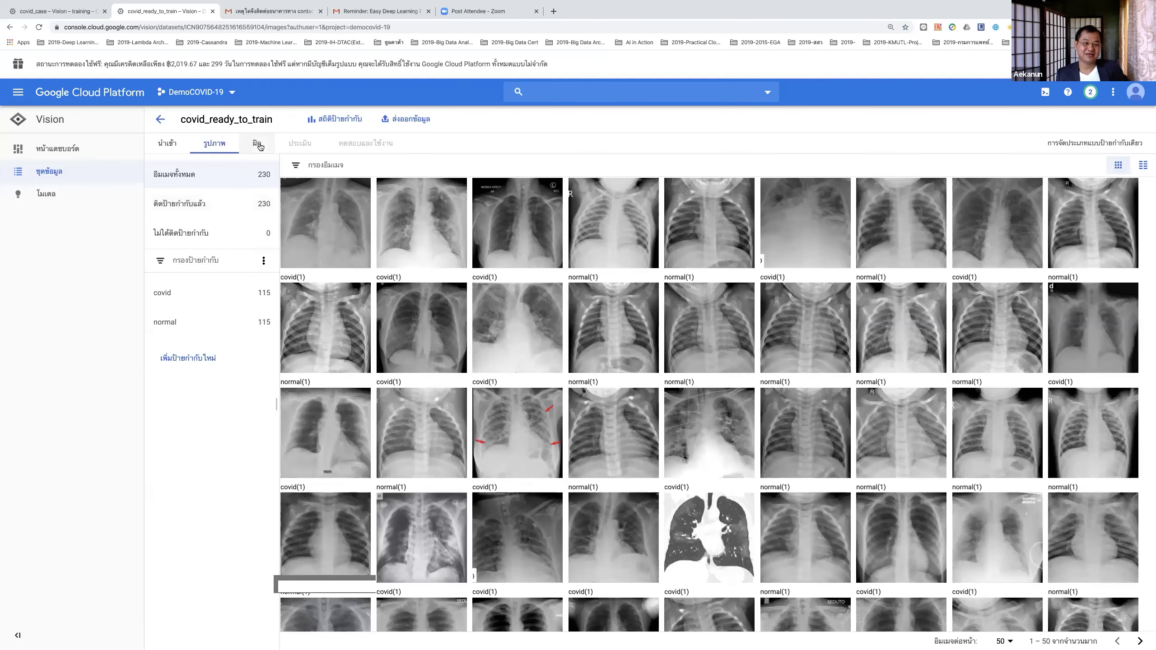
pyautogui.click(257, 145)
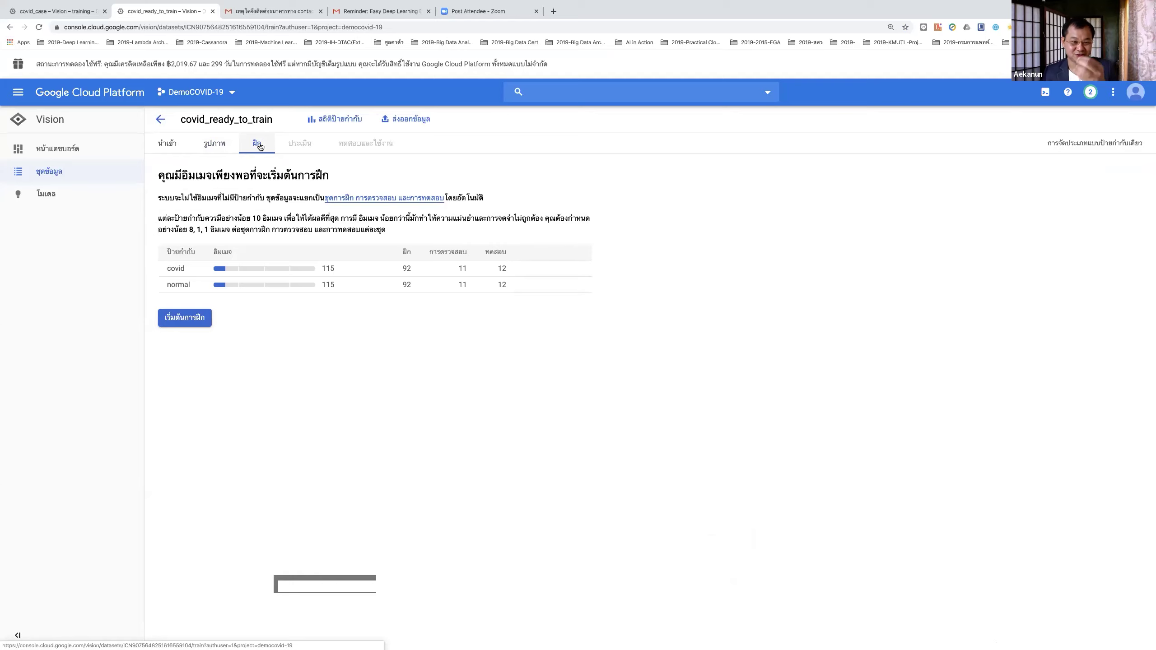
pyautogui.click(186, 320)
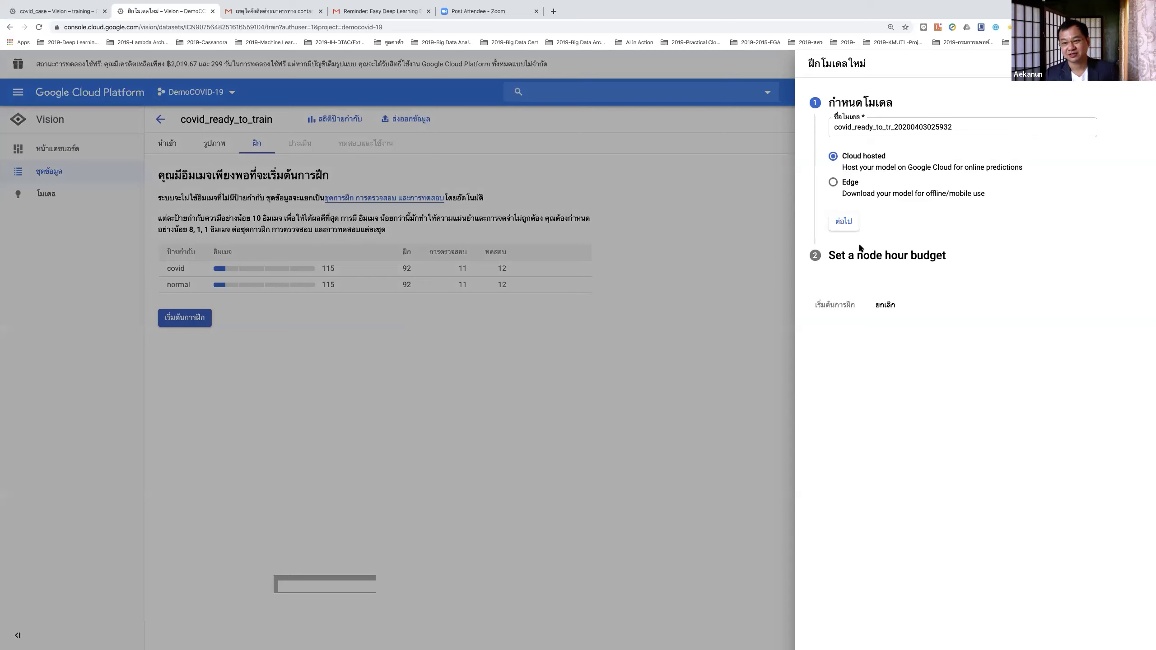
pyautogui.click(844, 223)
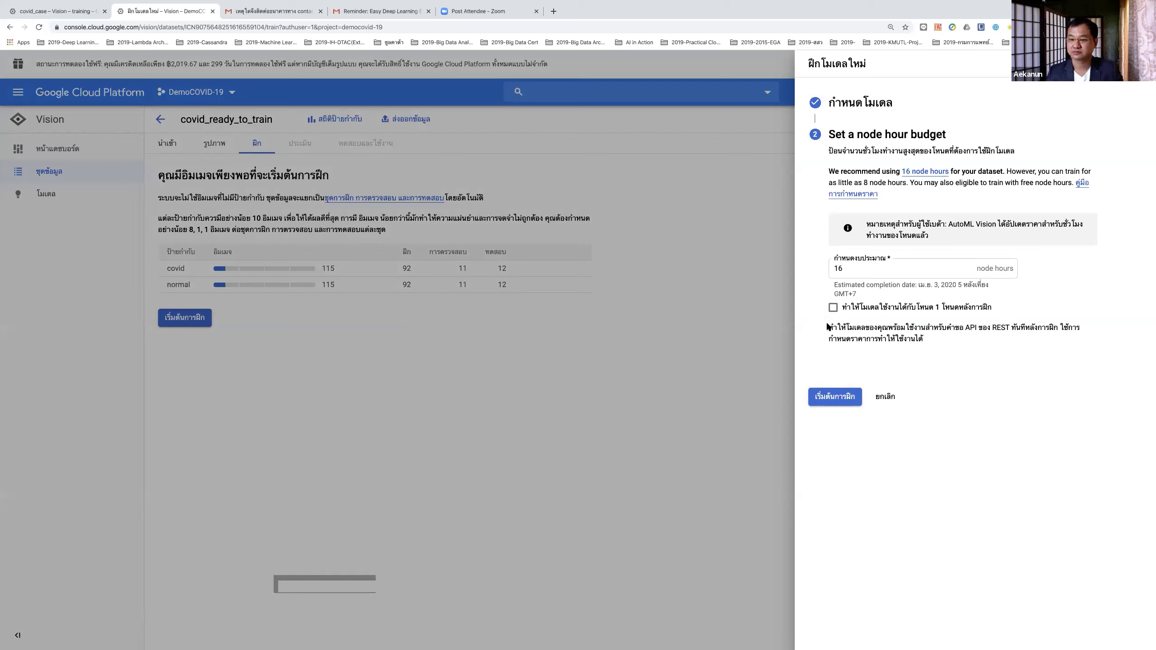
pyautogui.click(833, 309)
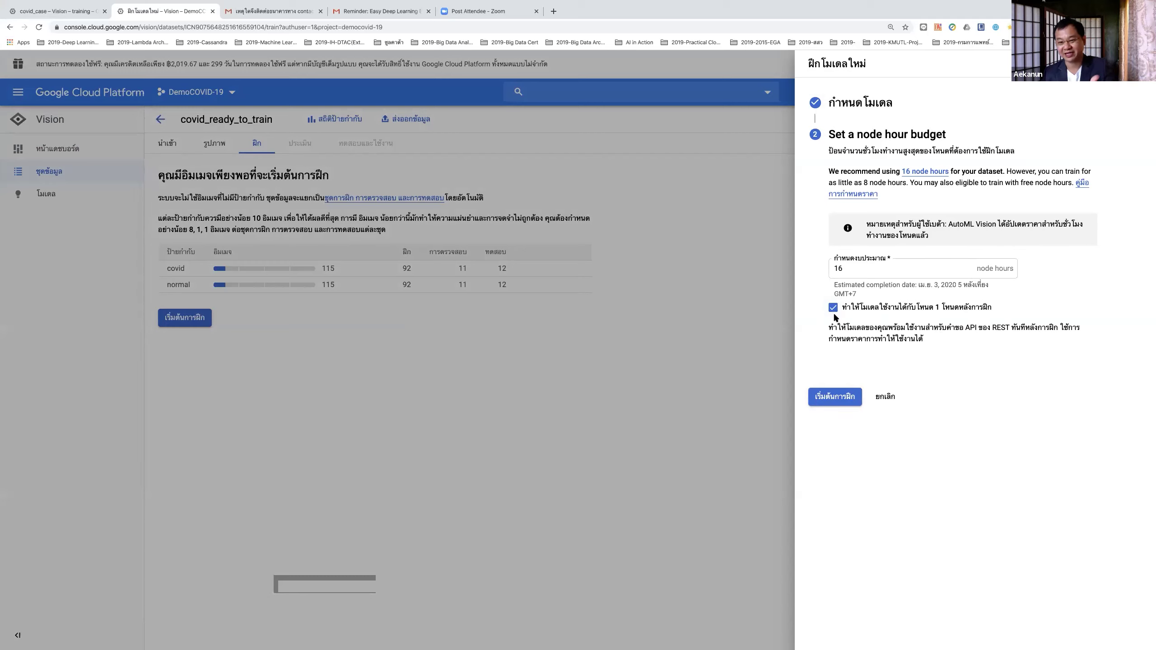
pyautogui.click(835, 399)
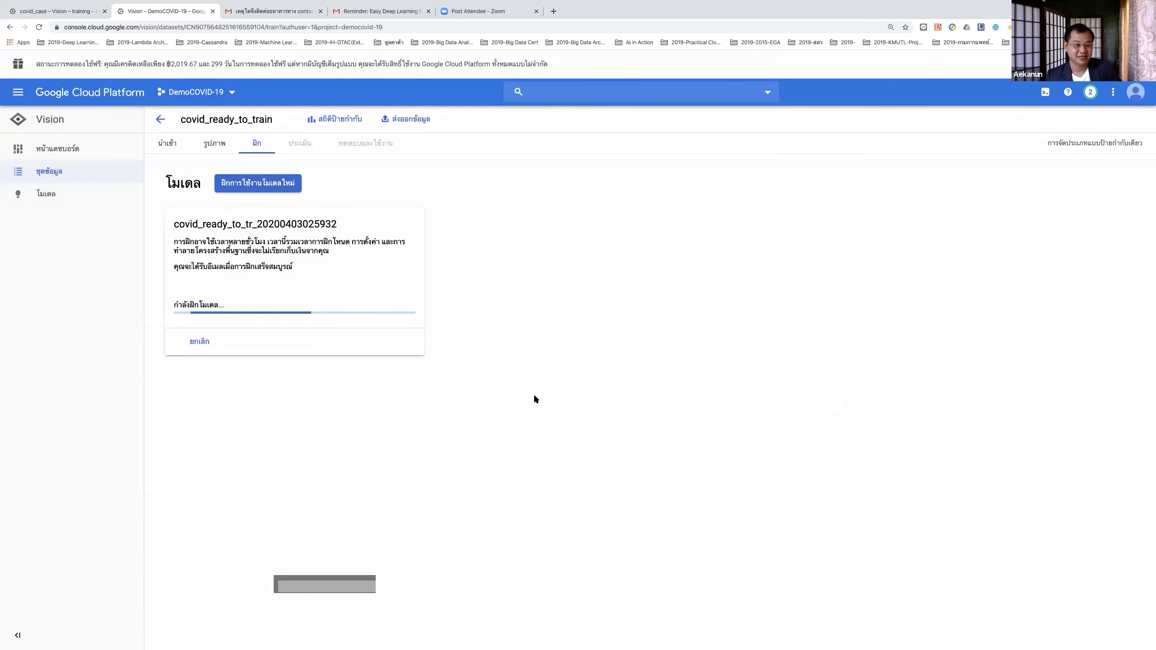
pyautogui.moveTo(174, 242); pyautogui.dragTo(288, 263)
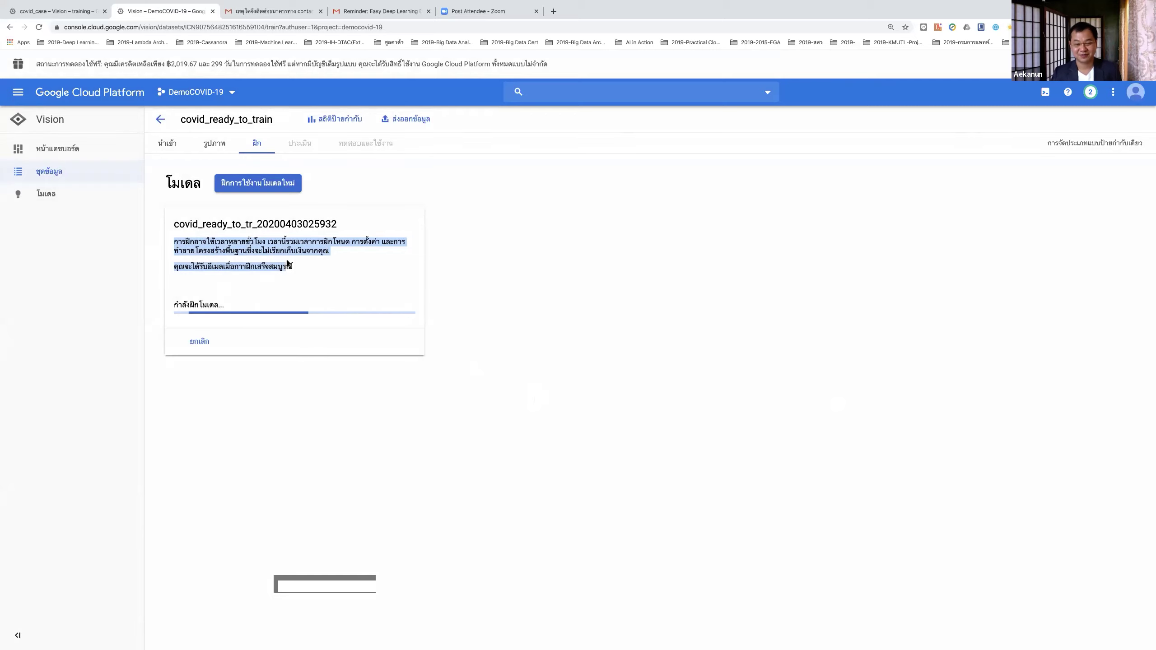
# Open the covid_basic_screening dataset's model evaluation and examine its metrics and the confusion matrix for normal and covid
pyautogui.click(160, 120)
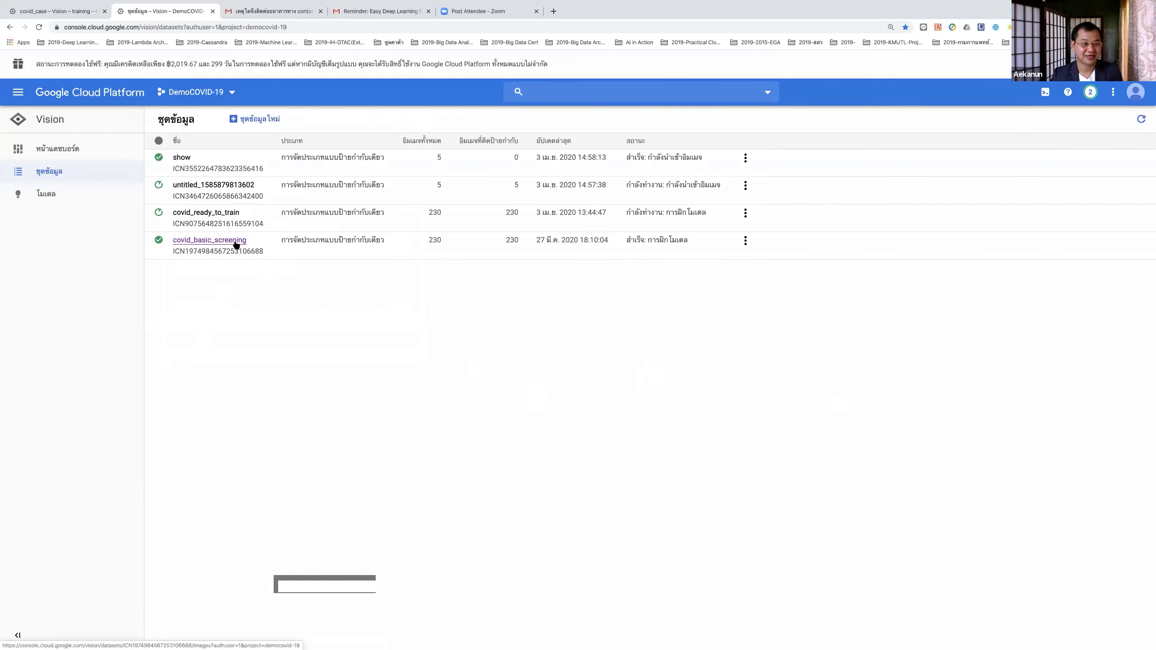
pyautogui.click(236, 241)
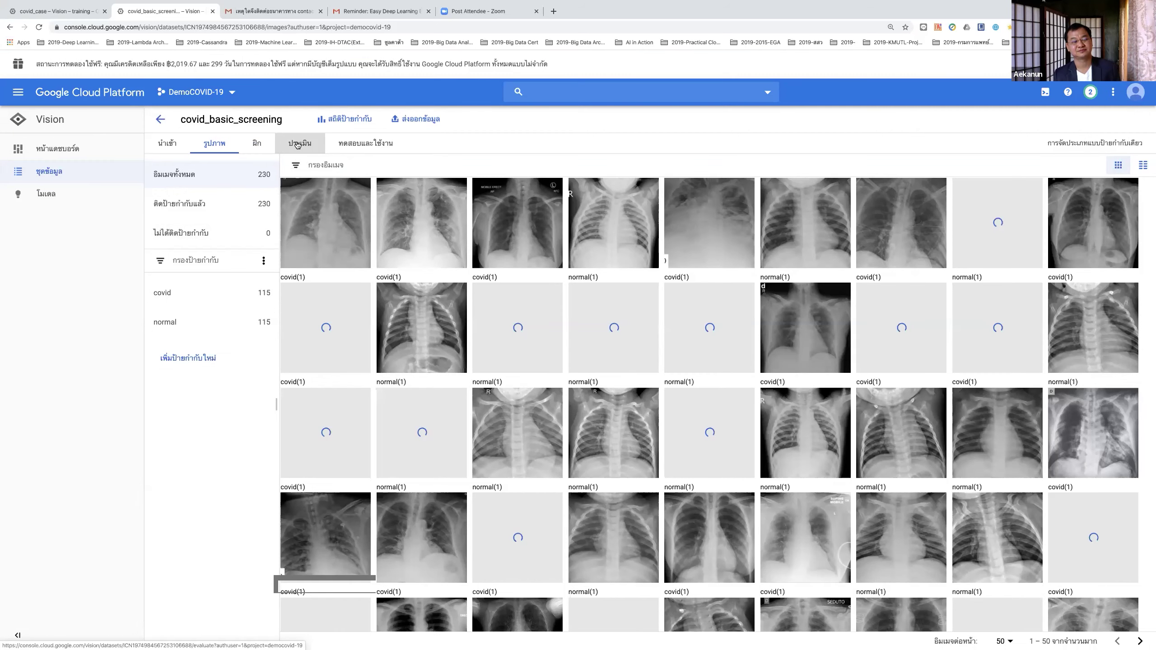
pyautogui.click(297, 145)
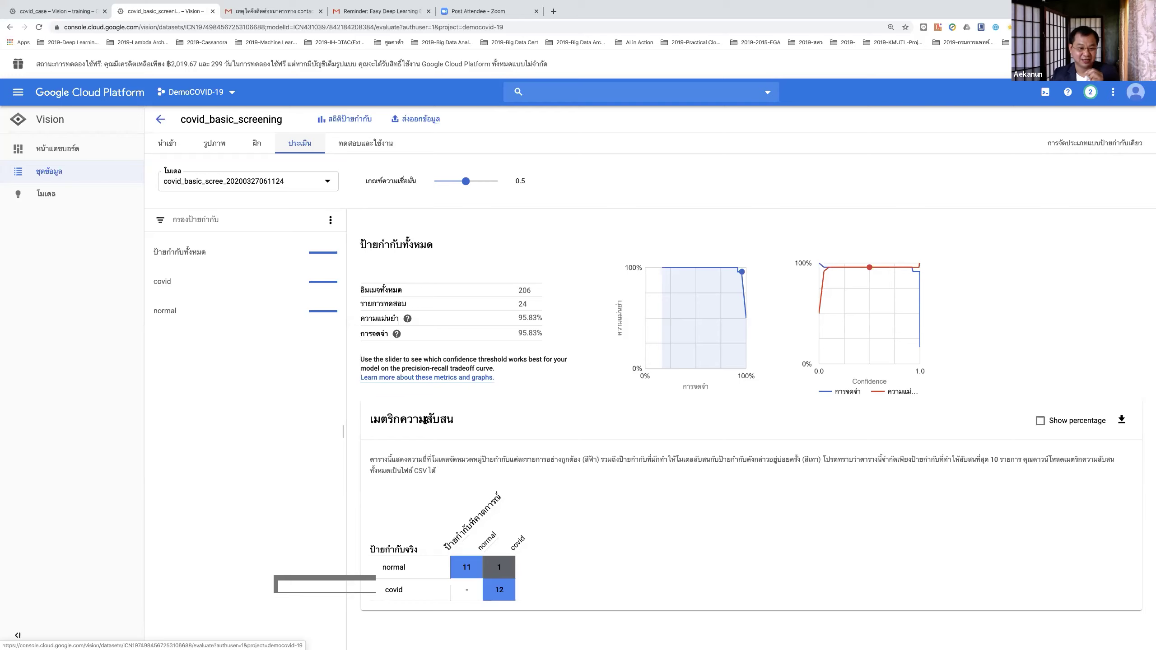
pyautogui.moveTo(459, 423); pyautogui.dragTo(369, 418)
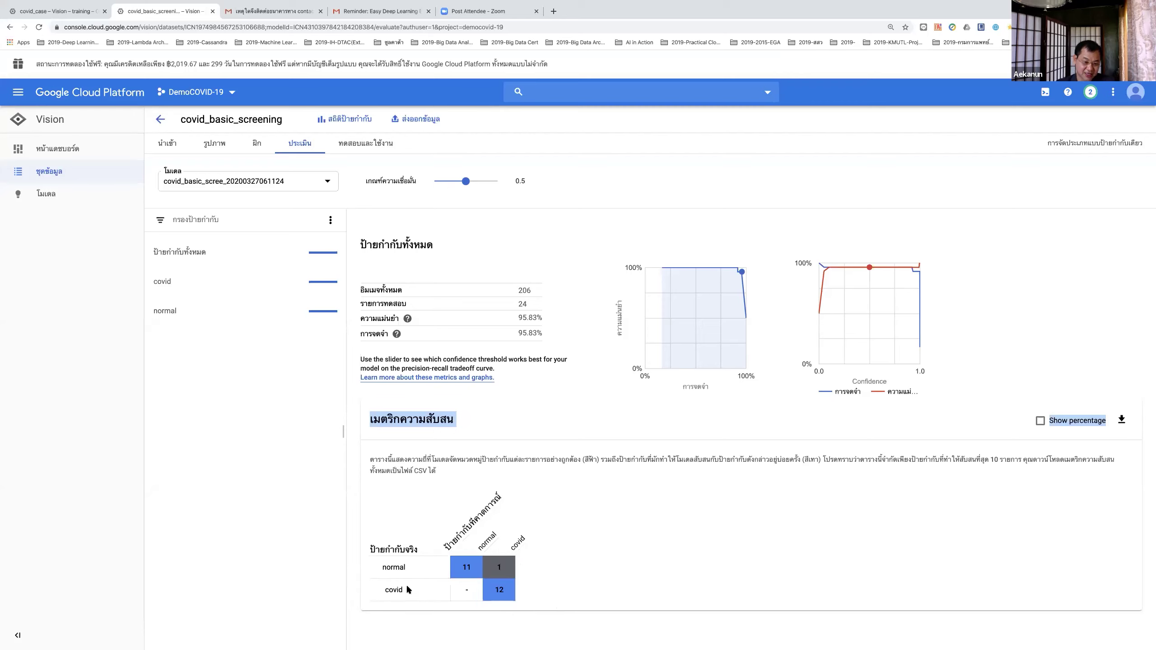
pyautogui.moveTo(394, 589); pyautogui.dragTo(468, 590)
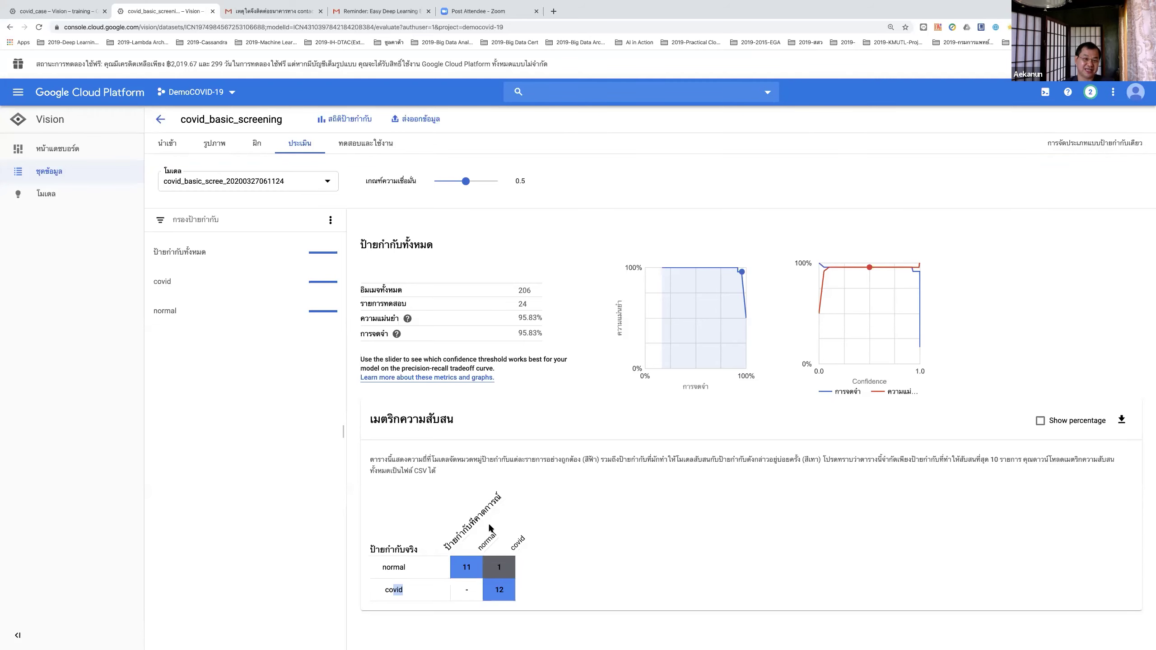
# Test the deployed covid_basic_screening model with NORMAL2-IM-1438-0001.jpeg from the normal folder of Demo_Test_After_Deploy
pyautogui.click(362, 144)
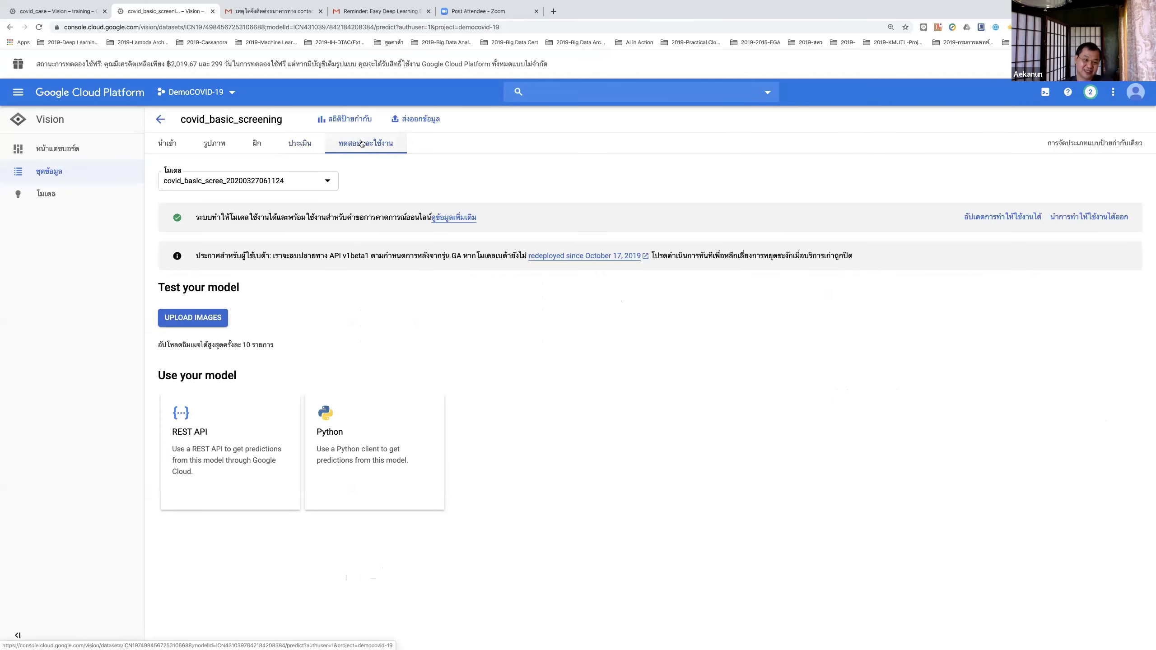
pyautogui.click(196, 326)
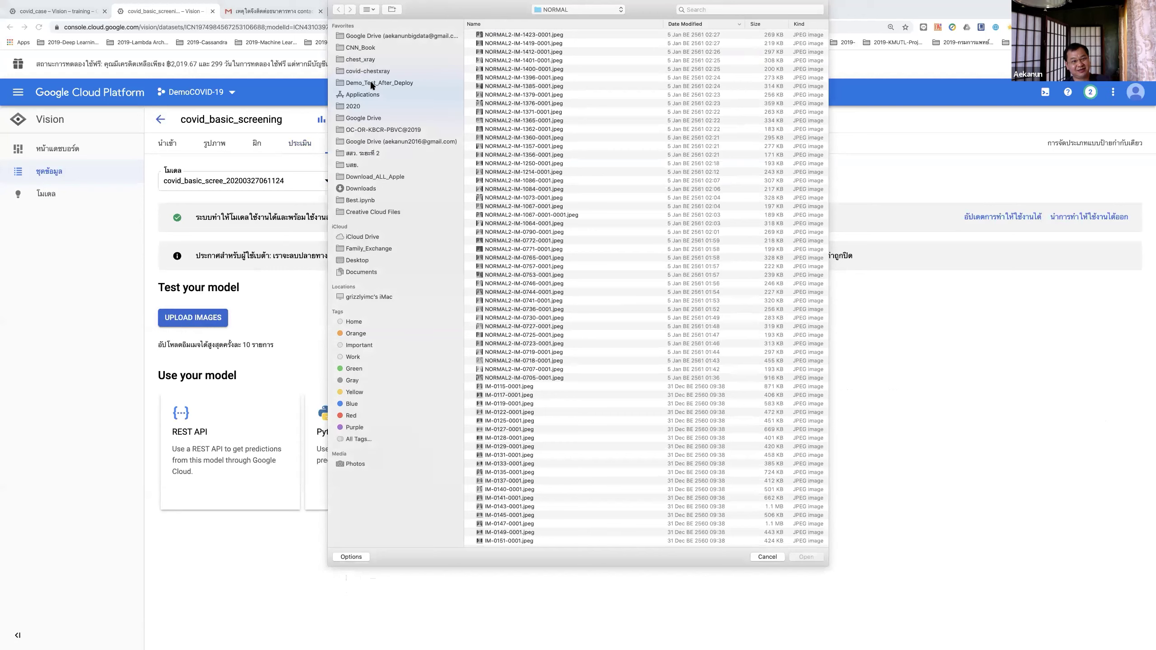
pyautogui.click(371, 83)
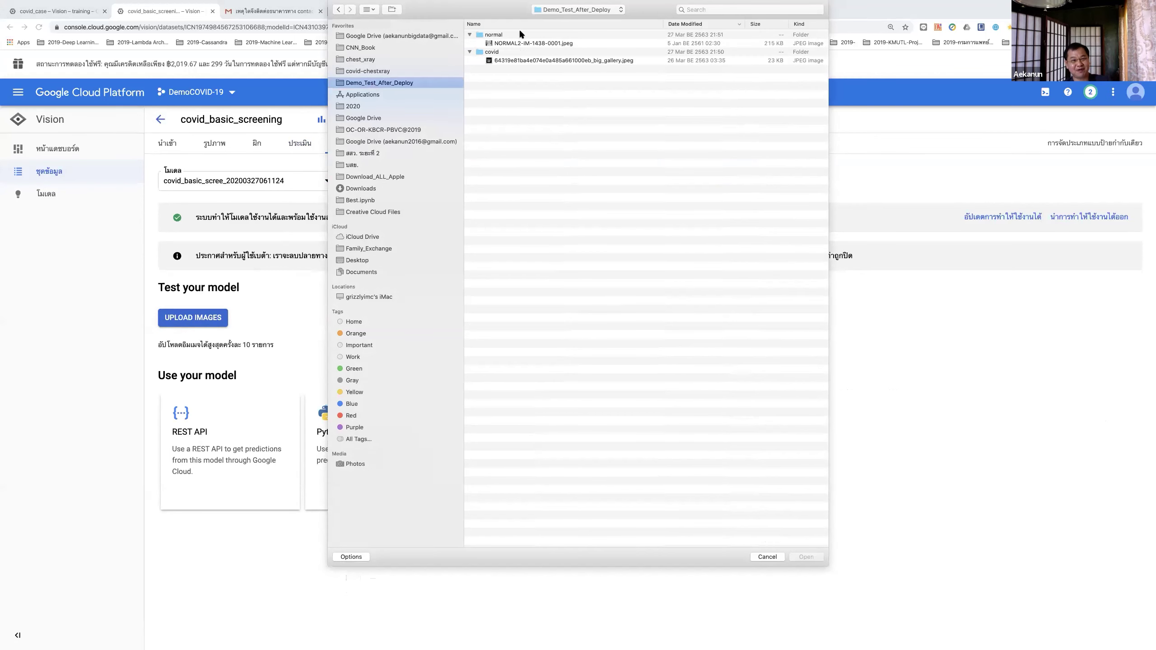
pyautogui.doubleClick(509, 43)
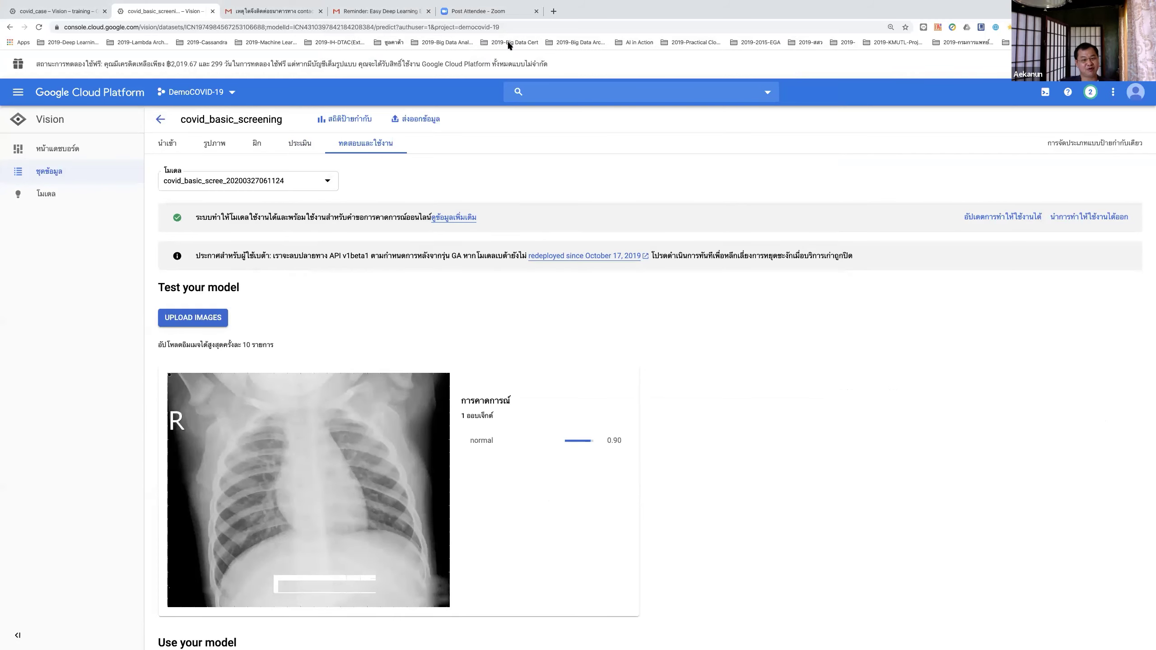
# Test the deployed covid_basic_screening model with another chest X-ray from Demo_Test_After_Deploy and view its prediction
pyautogui.click(191, 317)
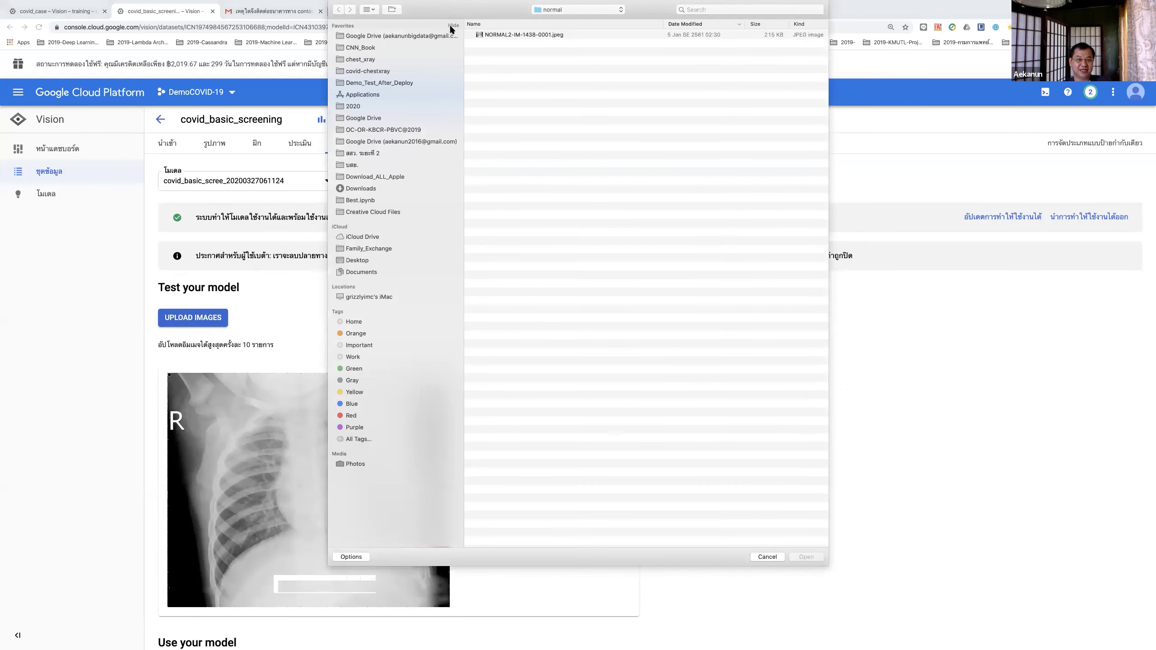
pyautogui.click(366, 10)
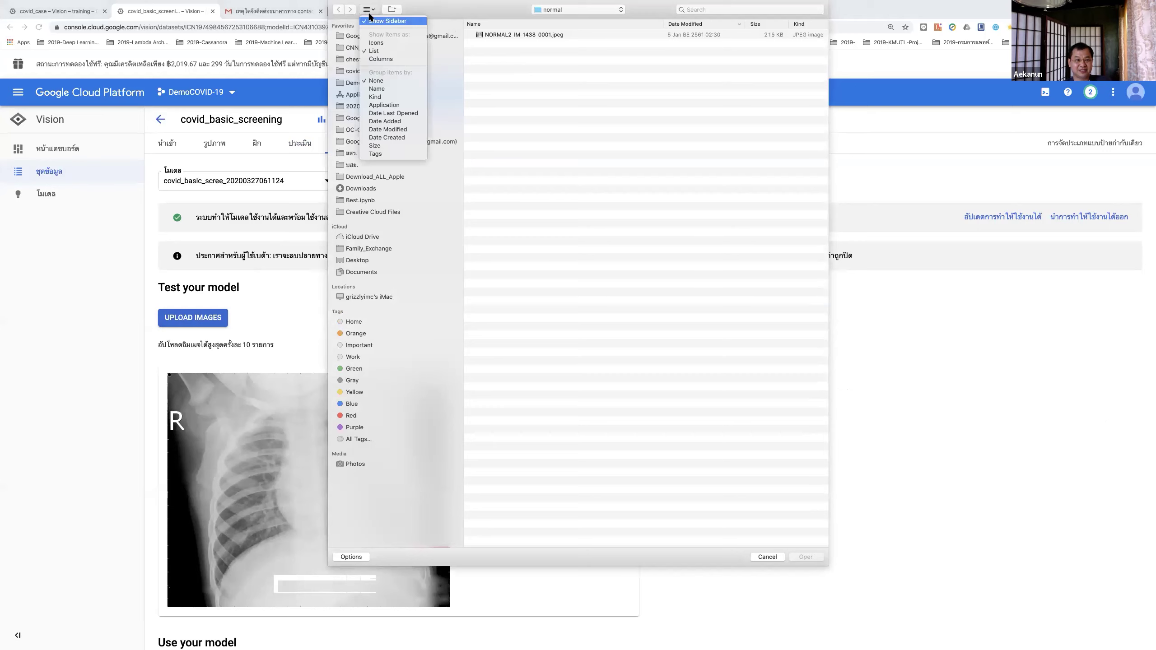
pyautogui.click(448, 11)
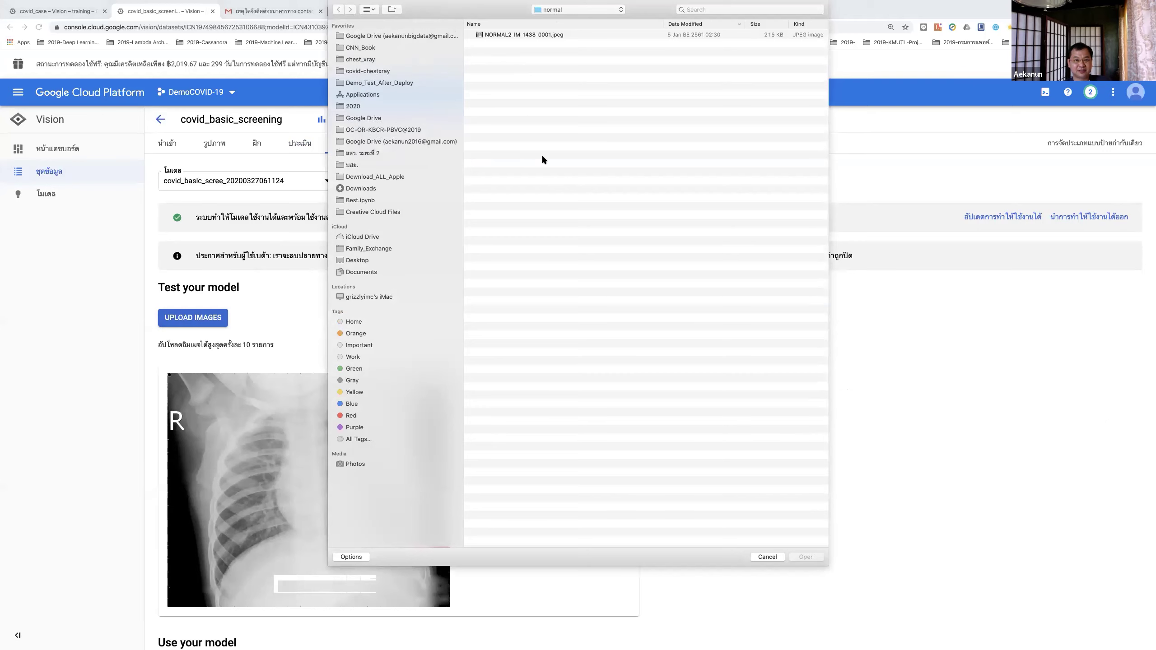
pyautogui.click(360, 116)
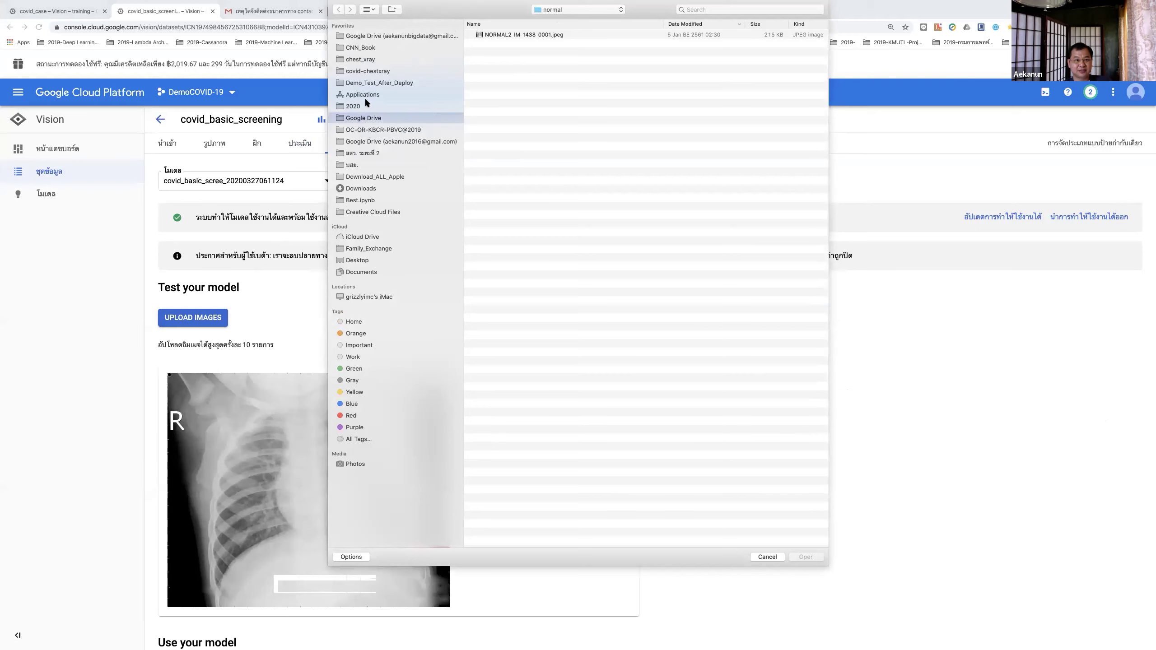
pyautogui.click(369, 84)
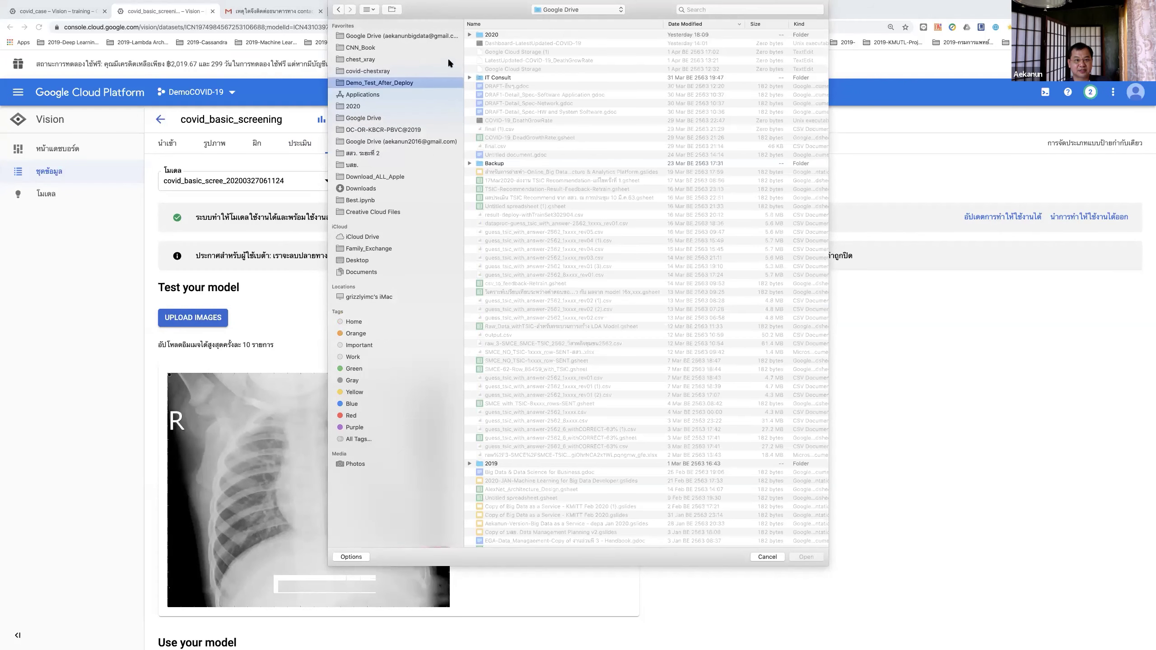
pyautogui.doubleClick(505, 59)
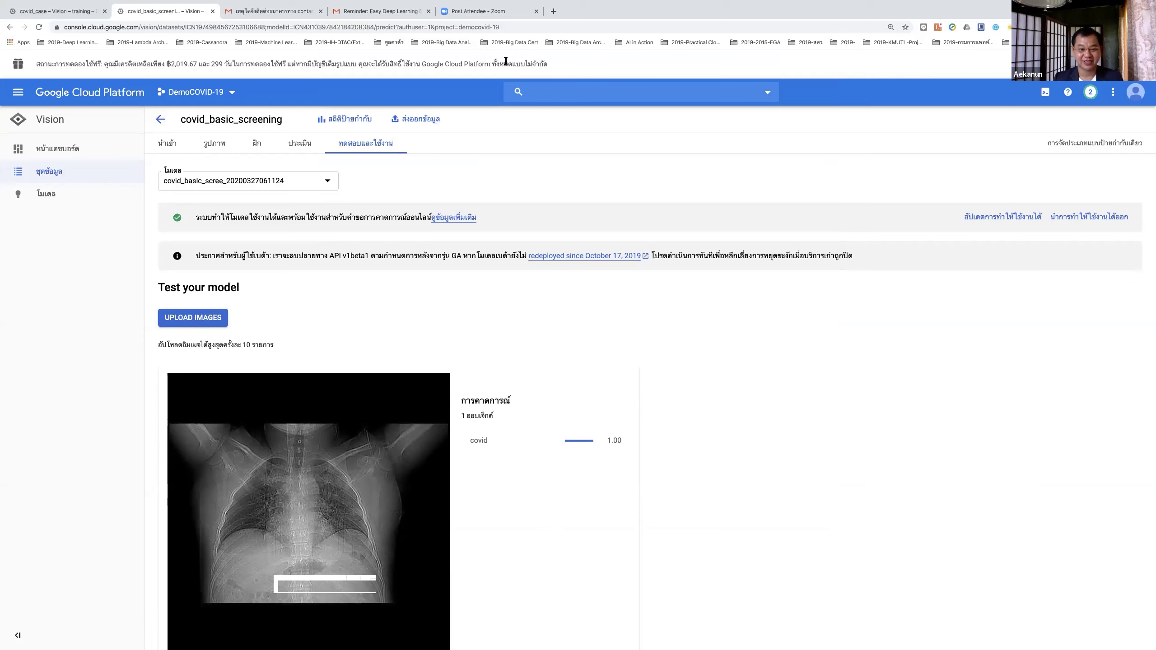
pyautogui.scroll(-5, 605, 328)
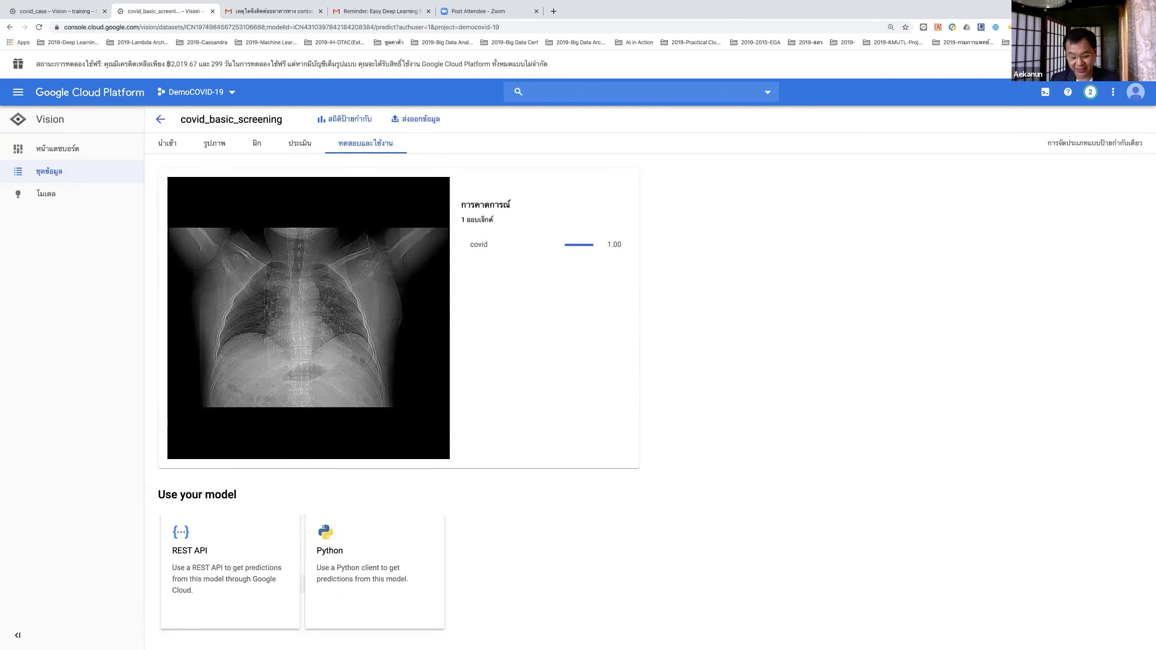
# Switch to the Google Slides webinar presentation and review the slides from "(1) Import" through "You must have ..."
pyautogui.hotkey('ctrl', 'Left')
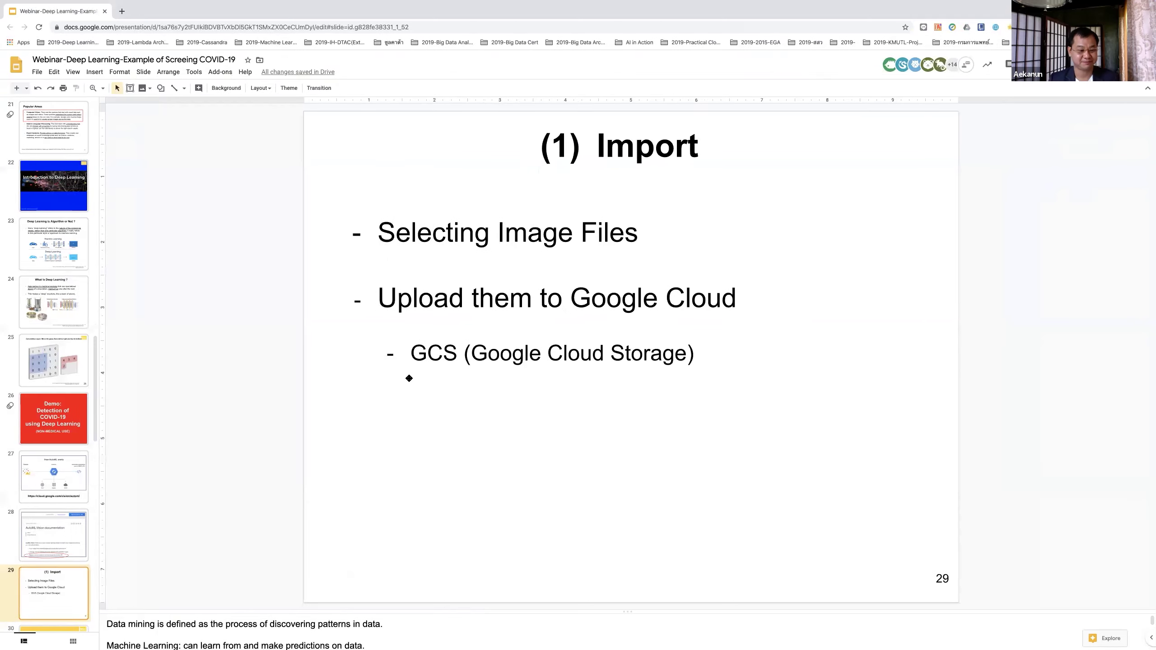
pyautogui.click(74, 642)
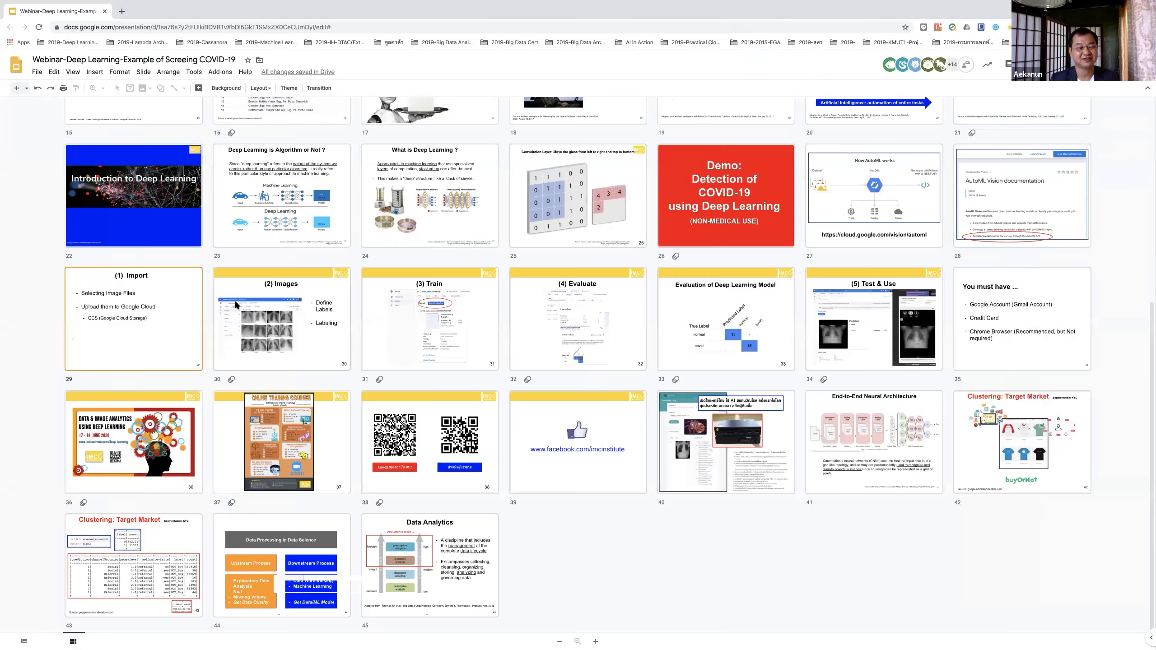
pyautogui.doubleClick(143, 304)
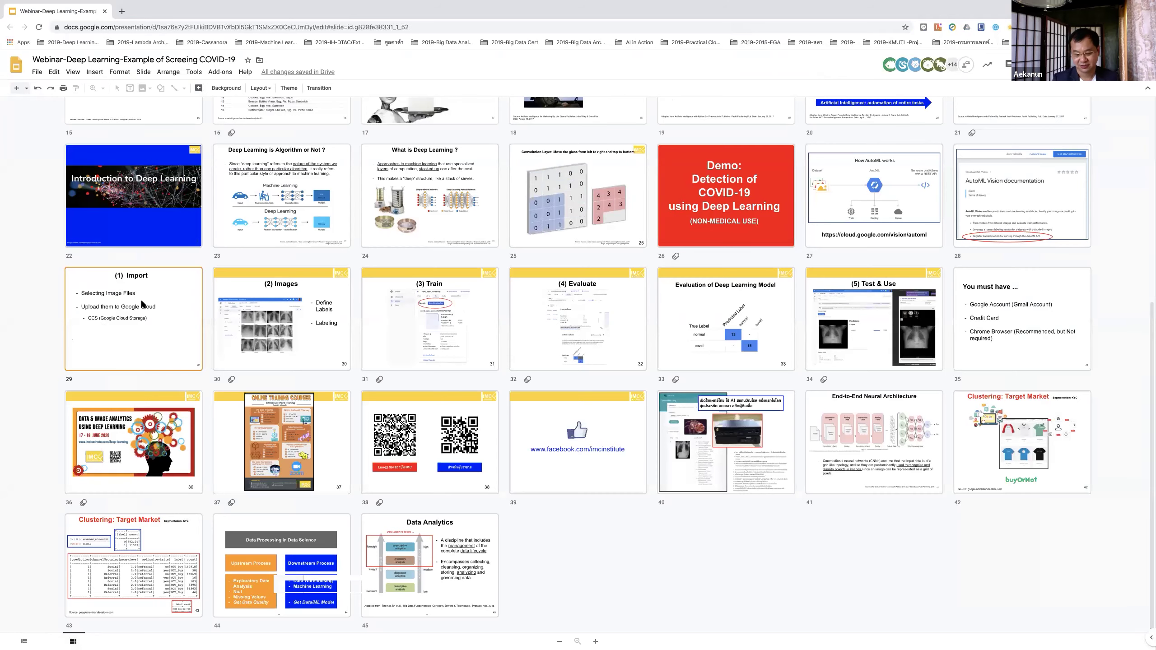
pyautogui.press('Down')
pyautogui.press('Down')
pyautogui.press('Down')
pyautogui.press('Down')
pyautogui.press('Down')
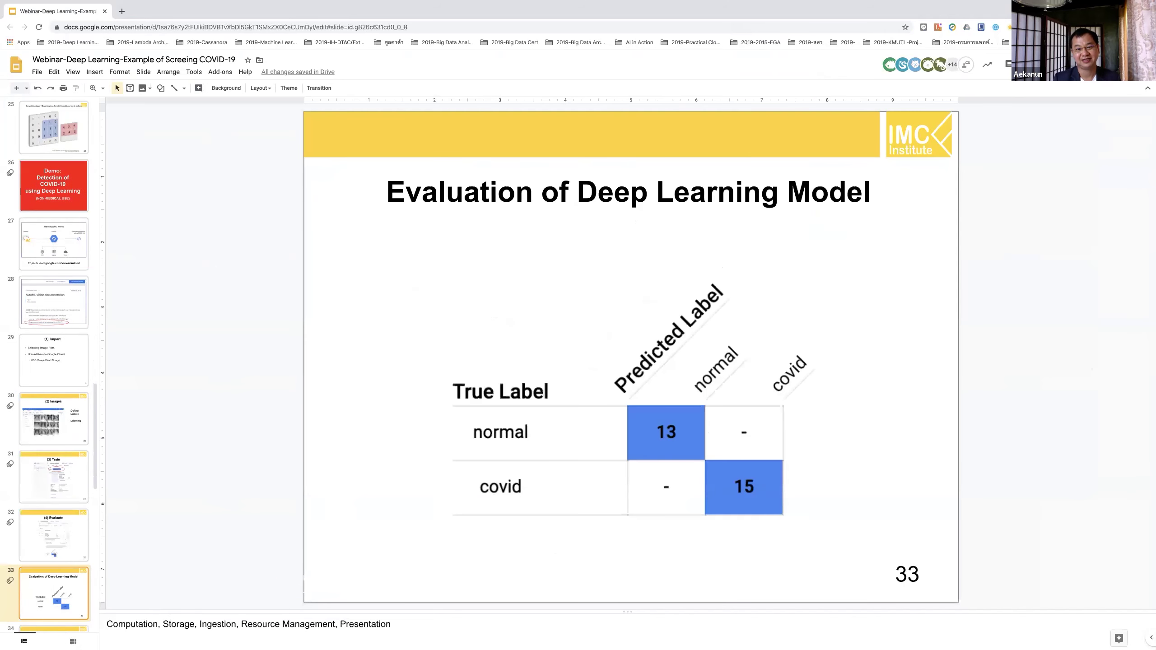
pyautogui.press('Down')
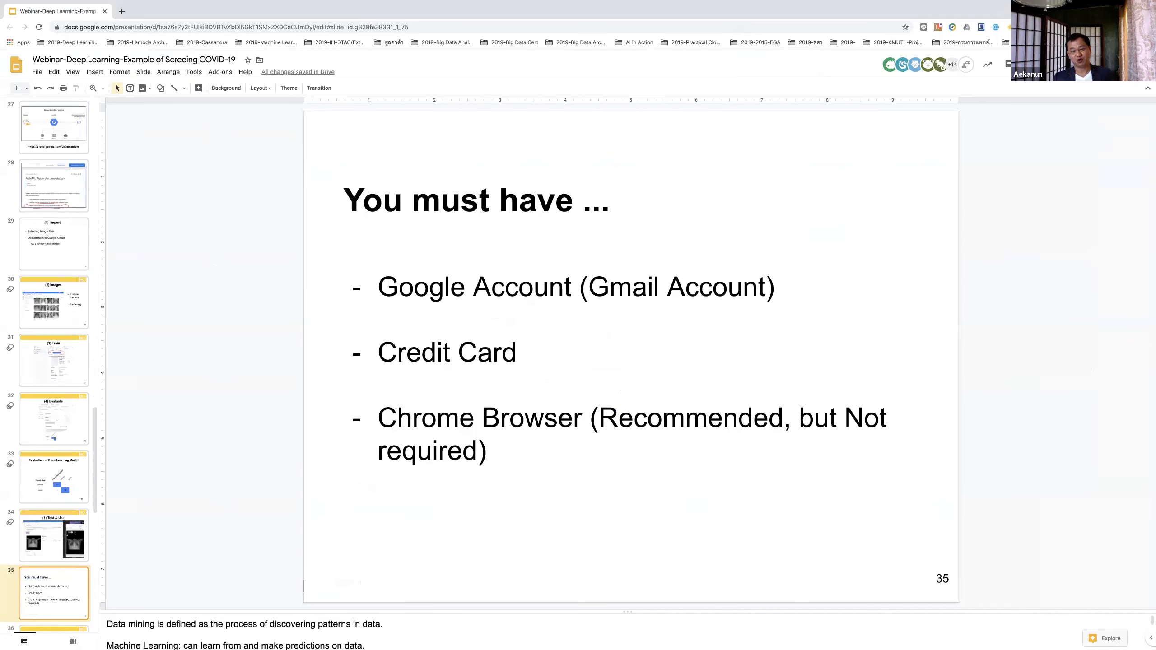